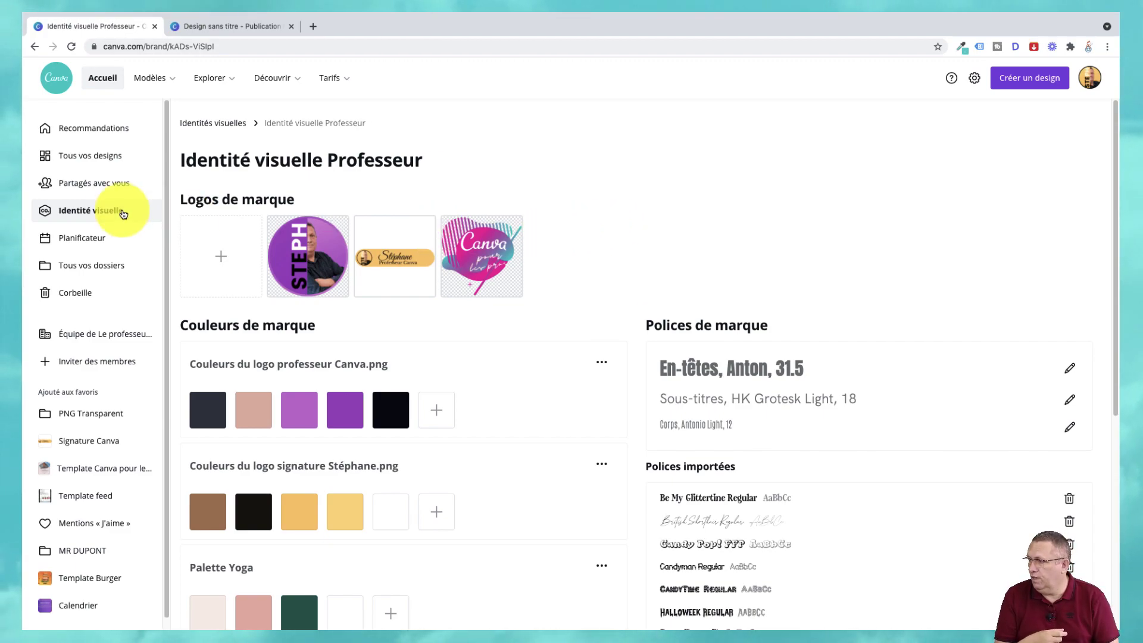
Step: Add a new brand kit from the overview of all brand kits and name it after the client
{"action": "left_click", "coordinate": [89, 213]}
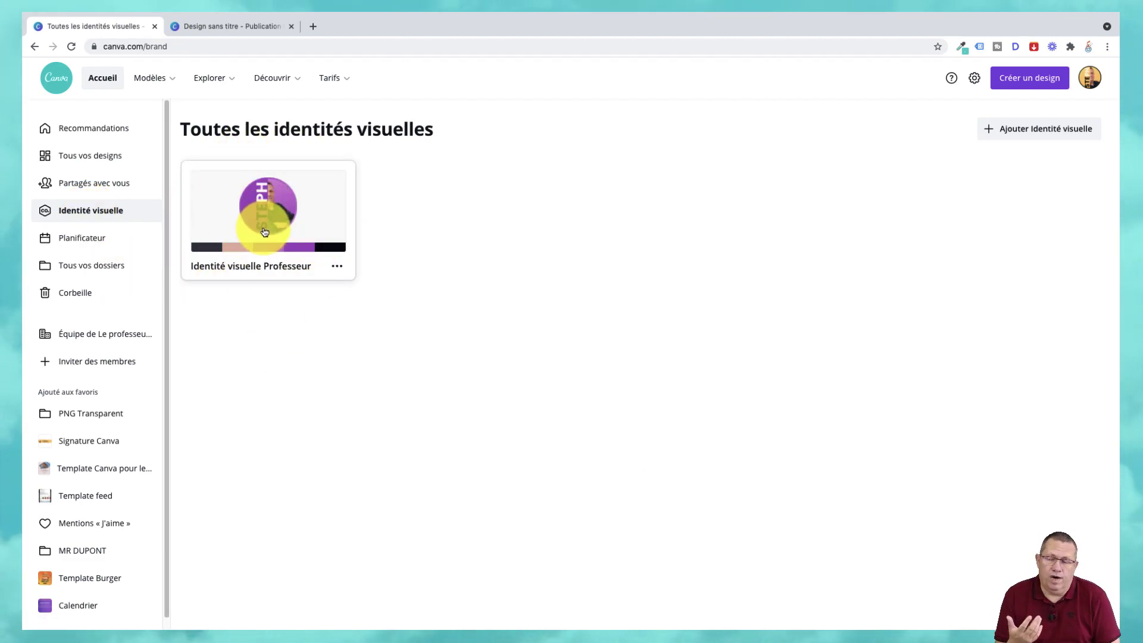
{"action": "left_click", "coordinate": [1017, 141]}
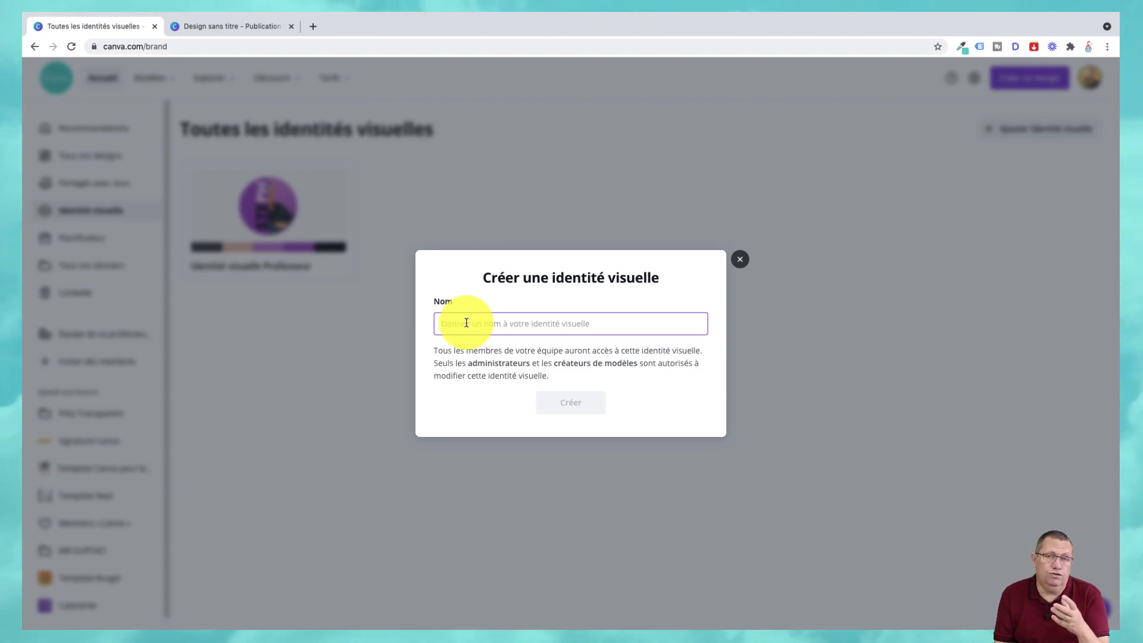
{"action": "type", "text": "M"}
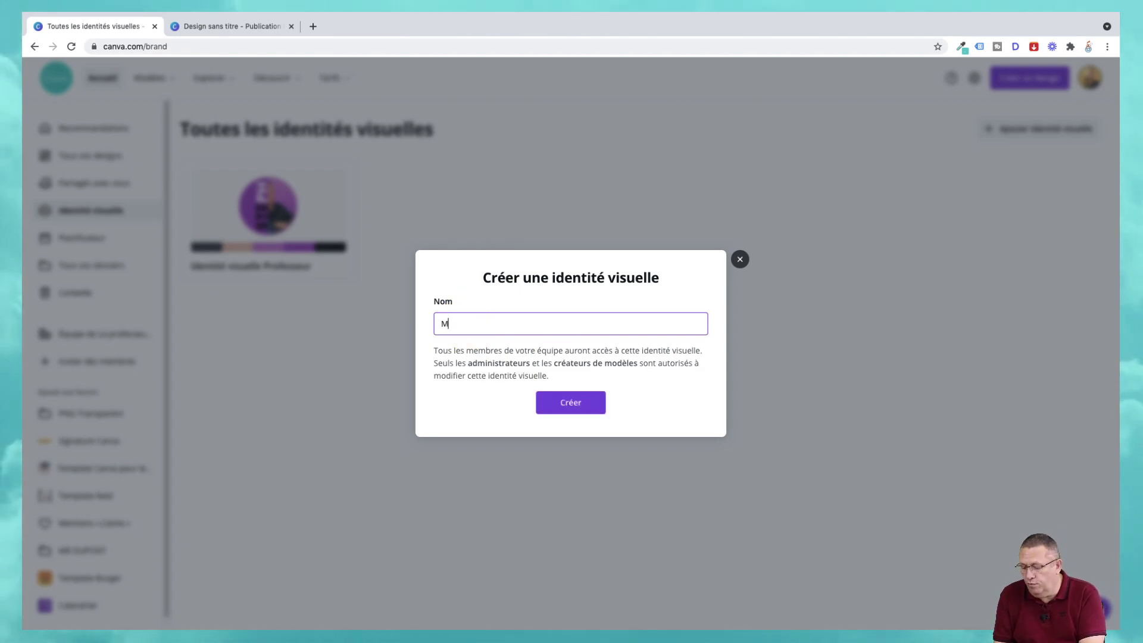
{"action": "type", "text": "r Dupont"}
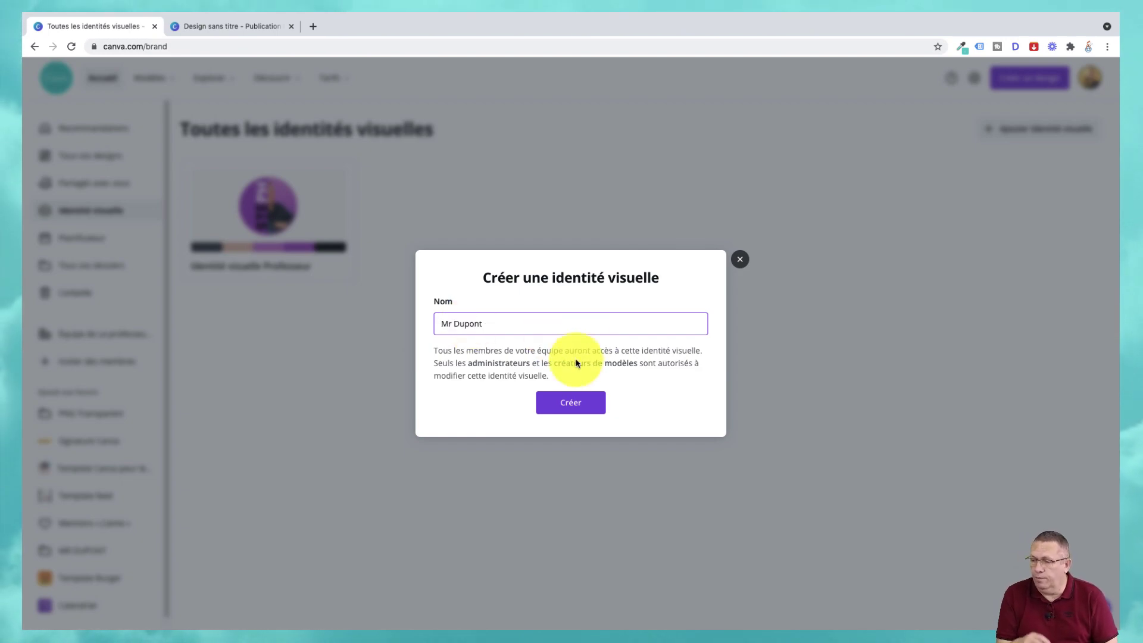
{"action": "left_click", "coordinate": [553, 411]}
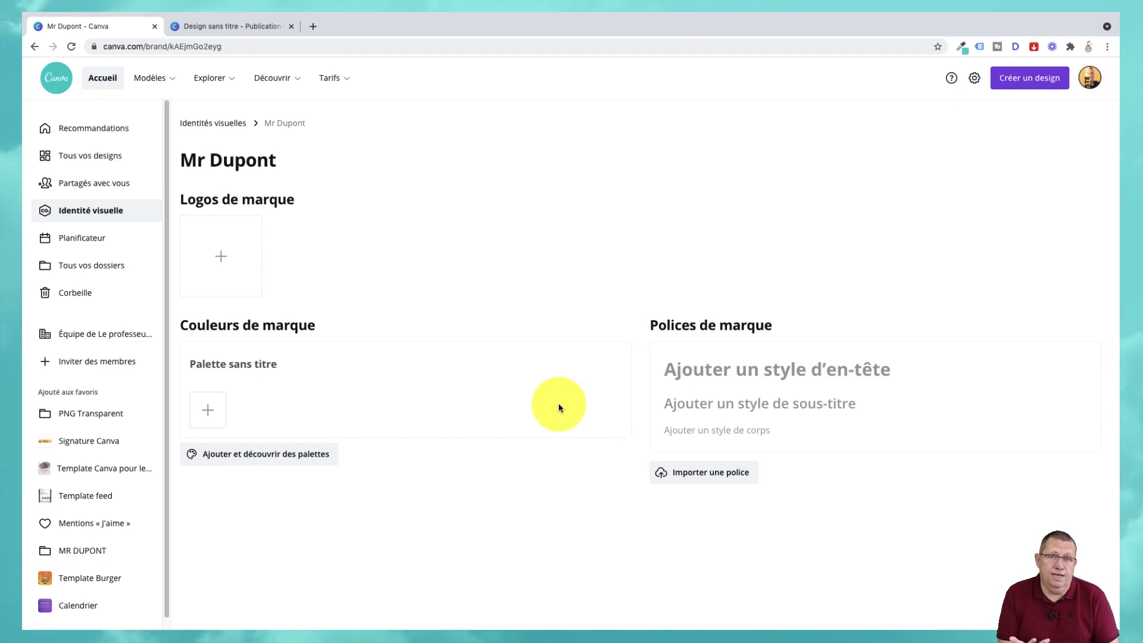
Step: Upload the round portrait image with the turquoise background as the new brand kit's logo
{"action": "left_click", "coordinate": [213, 262]}
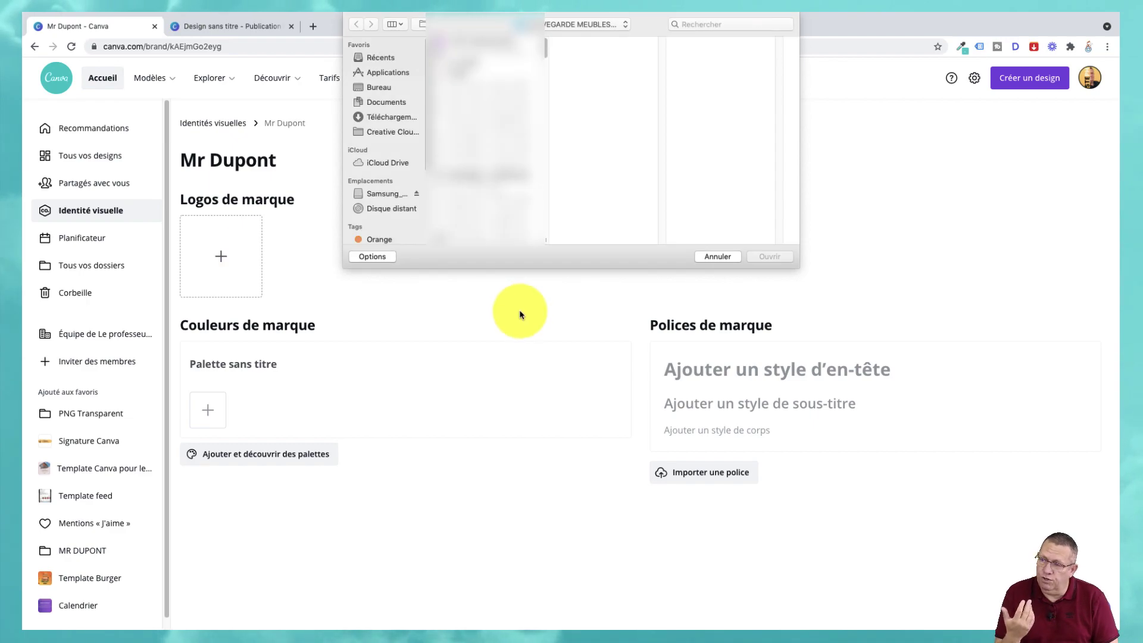
{"action": "left_click_drag", "start_coordinate": [546, 51], "coordinate": [548, 143]}
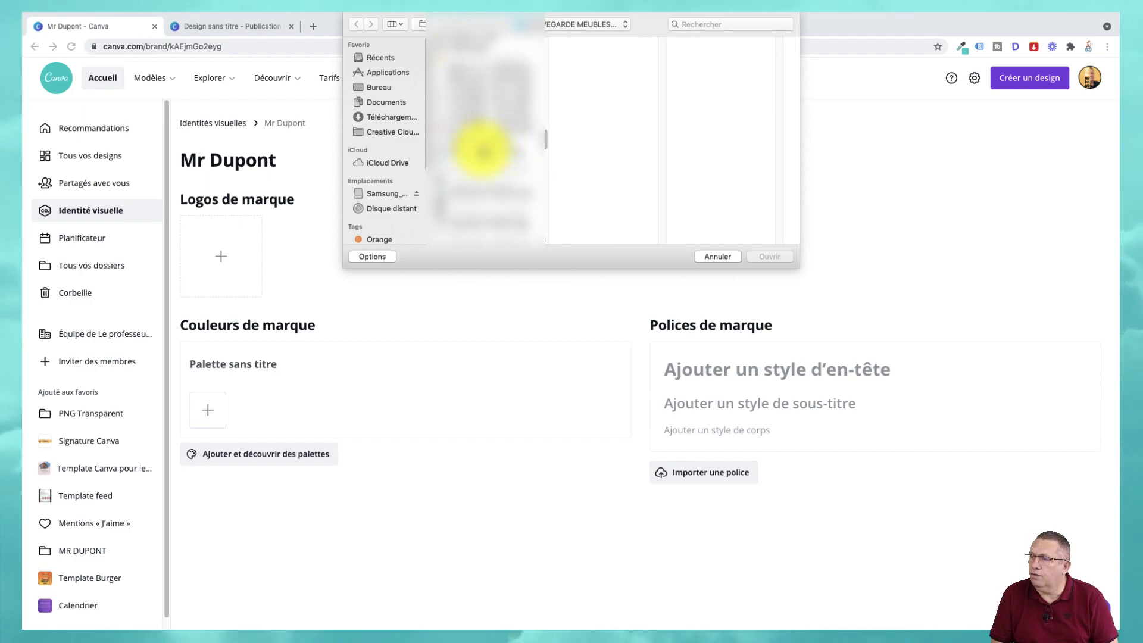
{"action": "left_click", "coordinate": [484, 151]}
{"action": "left_click", "coordinate": [769, 256]}
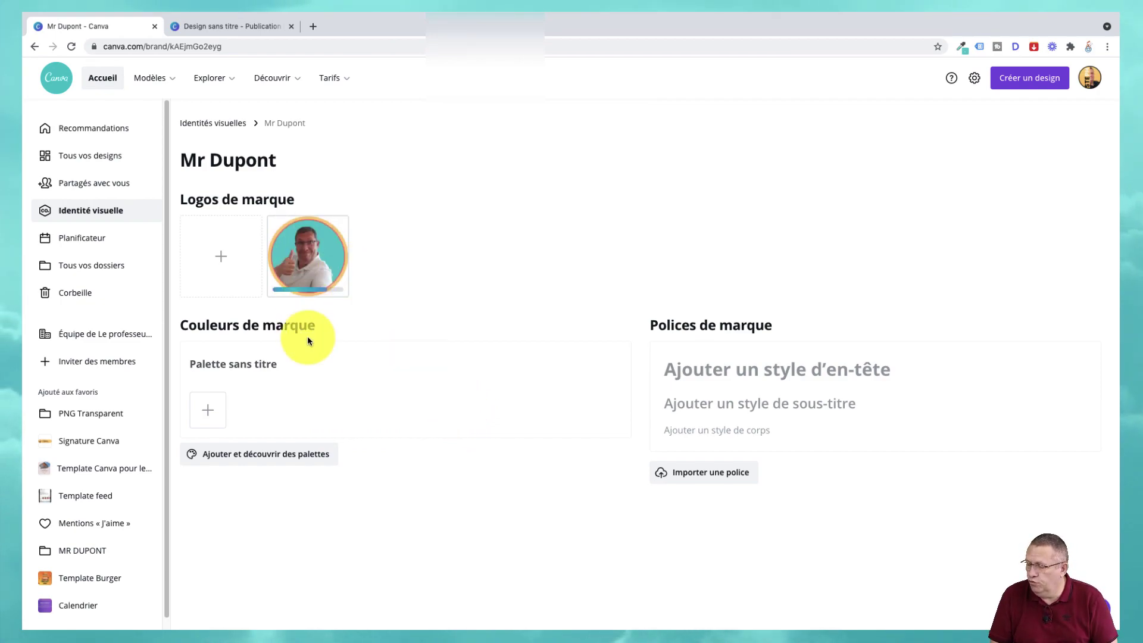
Step: Add three brand colours to the untitled palette: a purple, a mustard yellow and a turquoise
{"action": "left_click", "coordinate": [216, 411]}
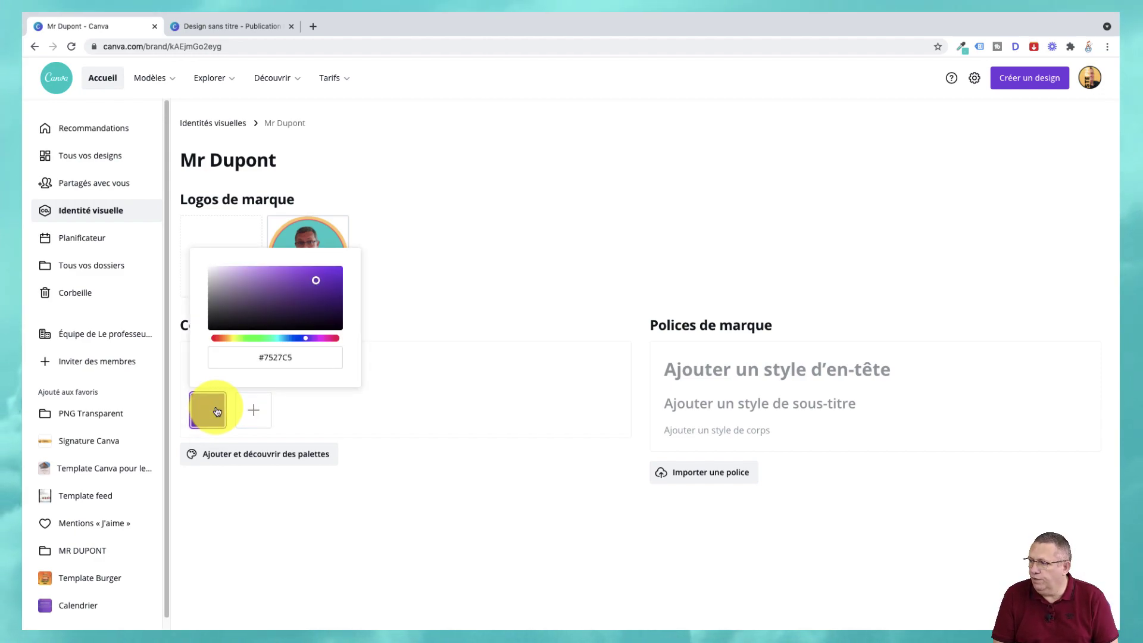
{"action": "mouse_move", "coordinate": [313, 276]}
{"action": "left_mouse_down"}
{"action": "mouse_move", "coordinate": [287, 283]}
{"action": "mouse_move", "coordinate": [352, 284]}
{"action": "left_mouse_up"}
{"action": "left_click", "coordinate": [254, 410]}
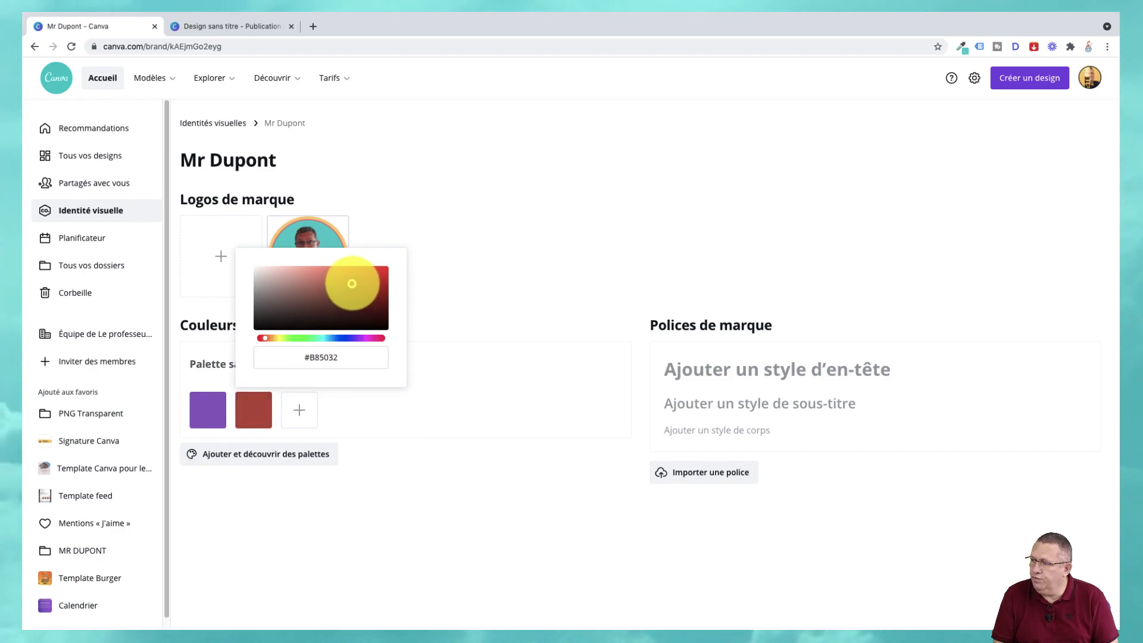
{"action": "left_click_drag", "start_coordinate": [265, 337], "coordinate": [279, 378]}
{"action": "left_click", "coordinate": [299, 410]}
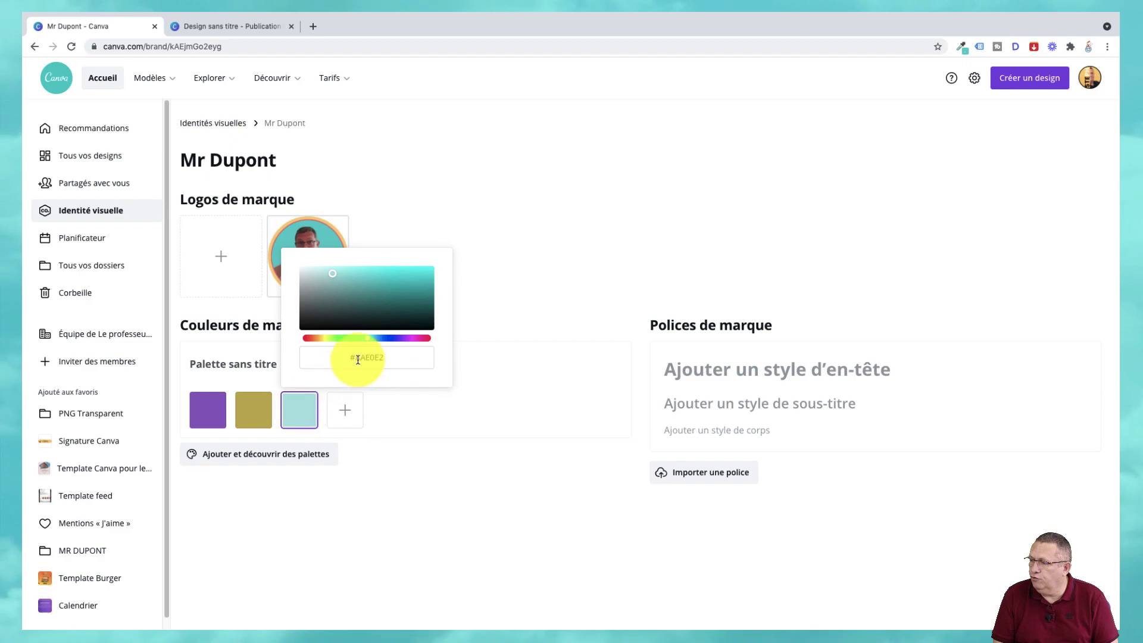
{"action": "left_click_drag", "start_coordinate": [328, 276], "coordinate": [396, 275]}
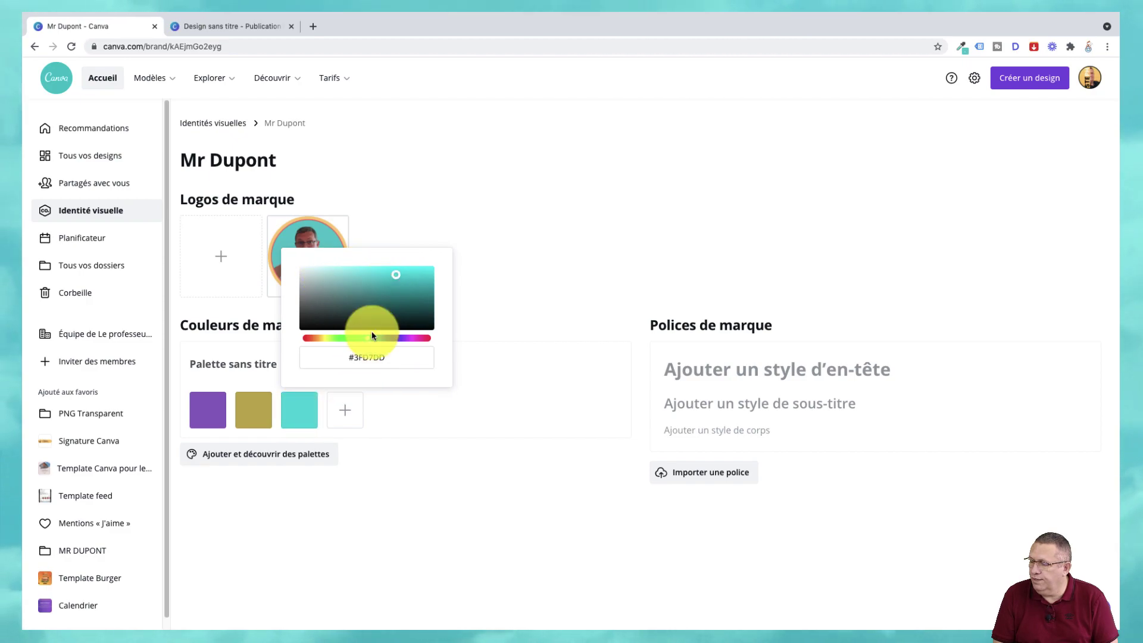
{"action": "left_click", "coordinate": [413, 413]}
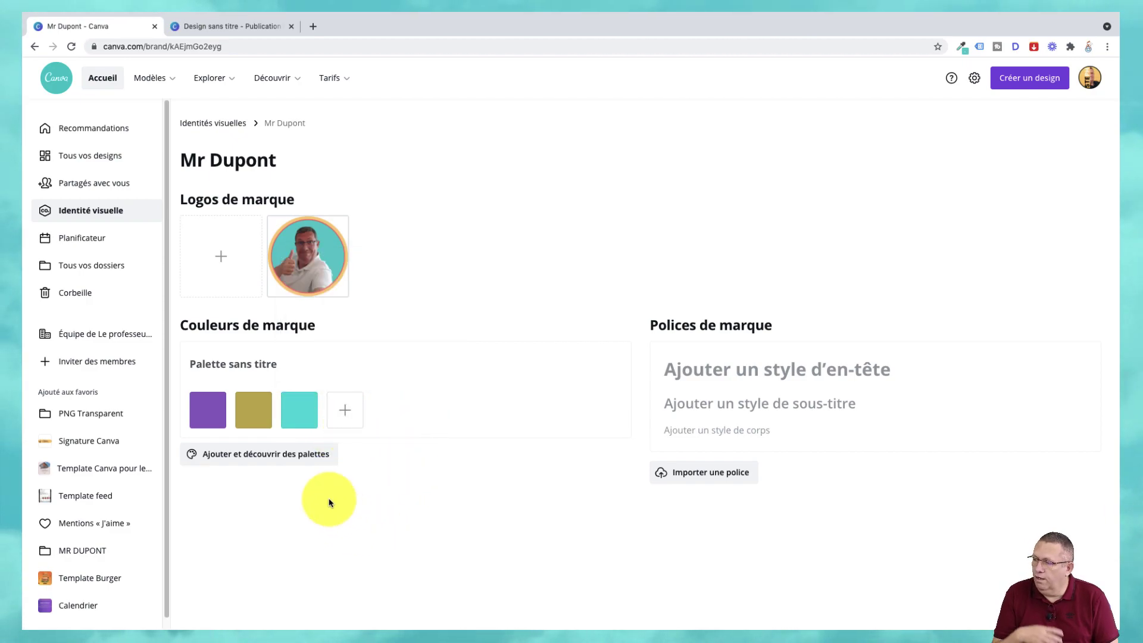
Step: Add a header style to the brand fonts using Poppins Bold
{"action": "left_click", "coordinate": [783, 369]}
{"action": "left_click", "coordinate": [790, 327]}
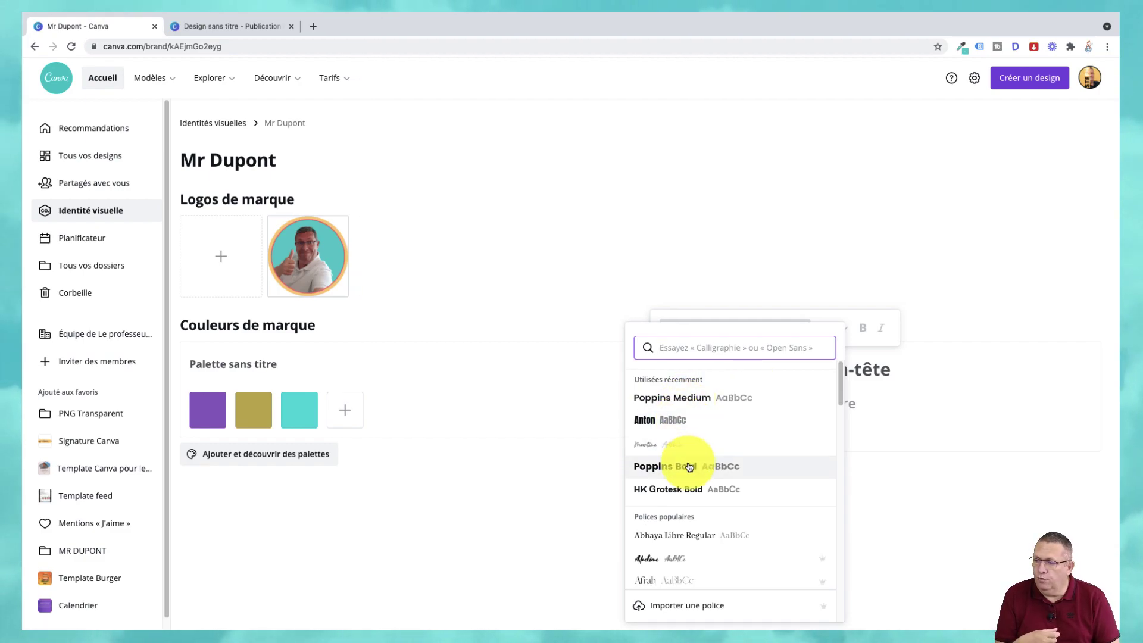
{"action": "left_click", "coordinate": [689, 468]}
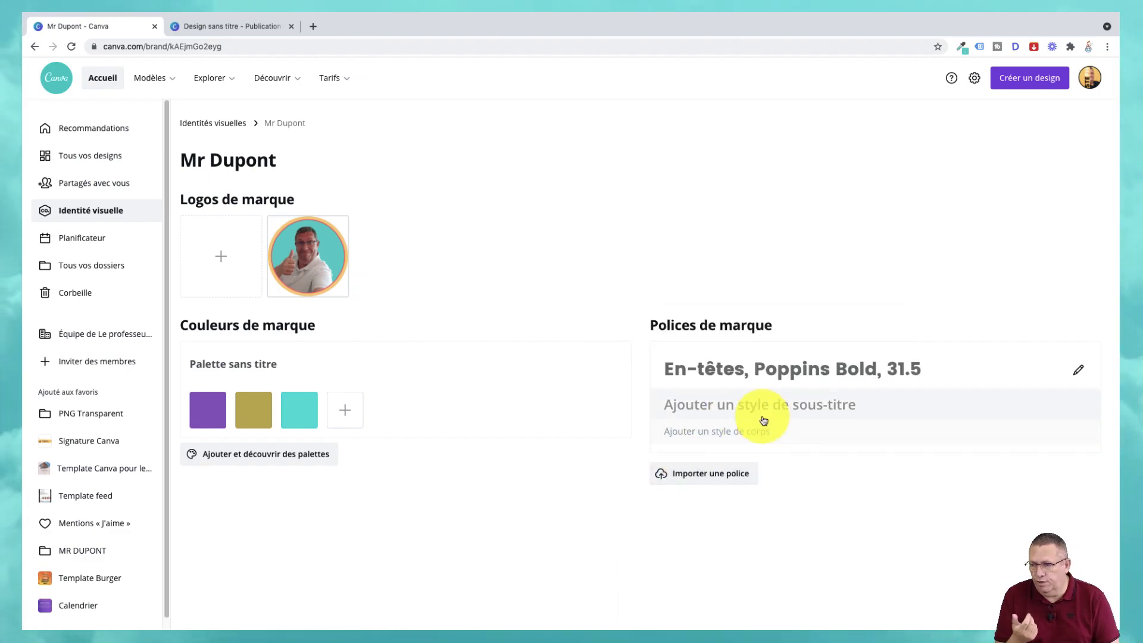
Step: Add a subtitle style to the brand fonts using HK Grotesk Bold at size 14
{"action": "left_click", "coordinate": [779, 400]}
{"action": "left_click", "coordinate": [736, 366]}
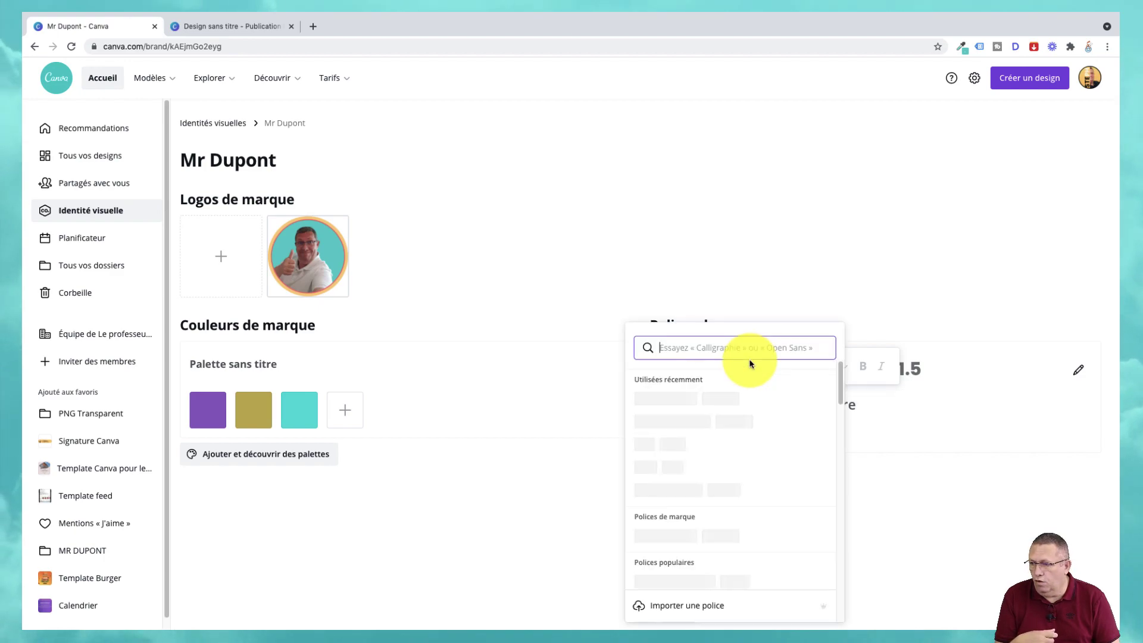
{"action": "left_click", "coordinate": [703, 489]}
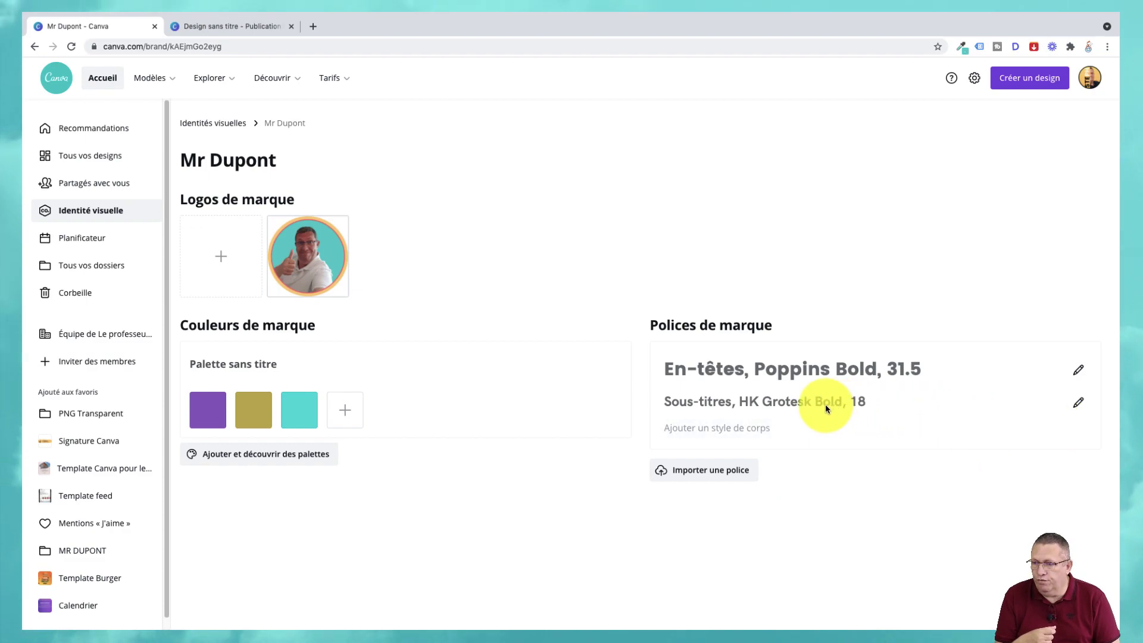
{"action": "left_click", "coordinate": [1078, 402]}
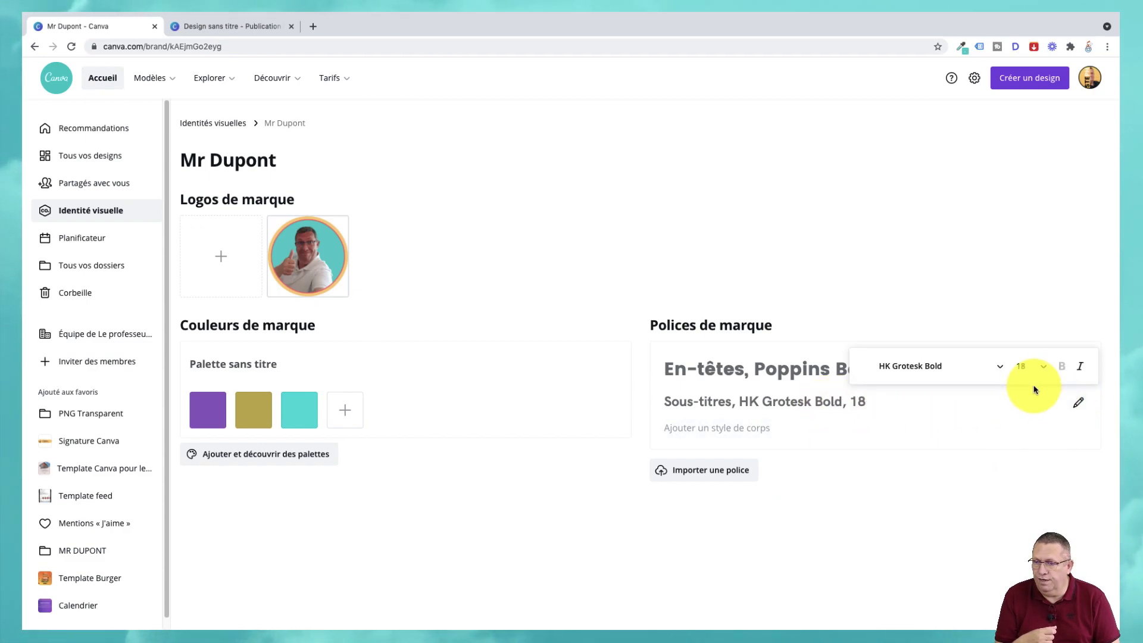
{"action": "left_click", "coordinate": [1043, 367]}
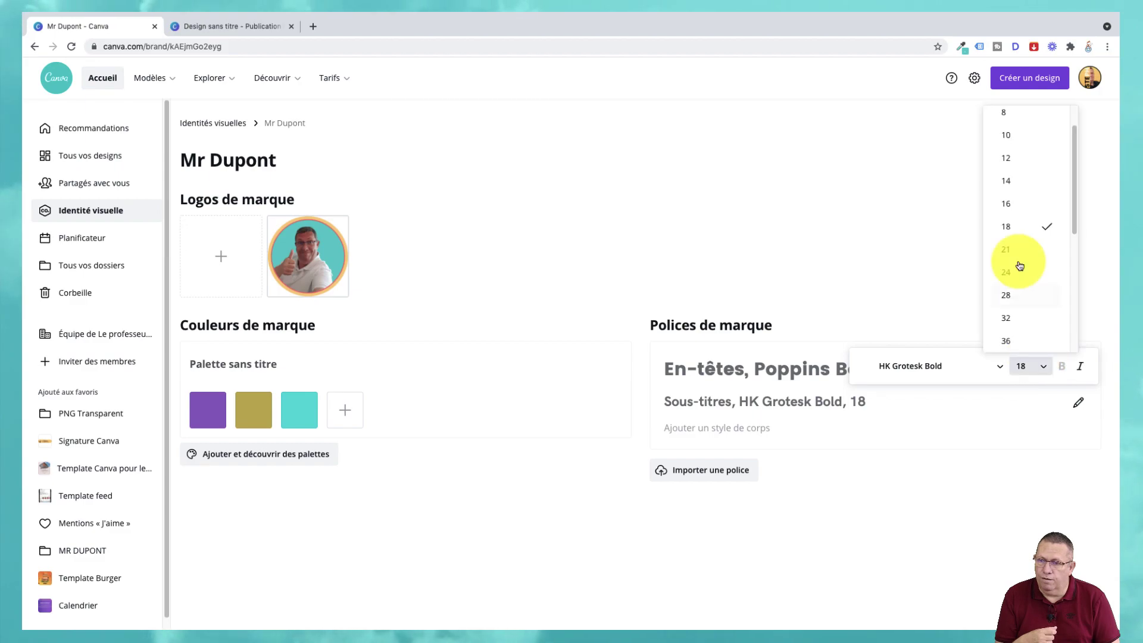
{"action": "left_click", "coordinate": [1012, 205]}
{"action": "left_click", "coordinate": [1011, 182]}
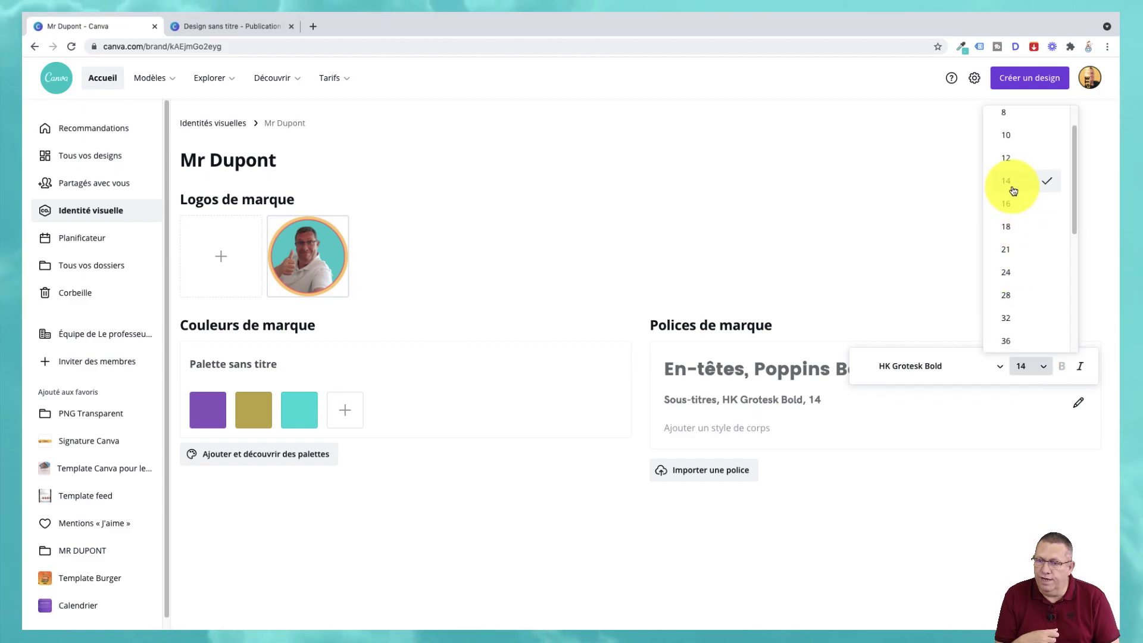
{"action": "left_click", "coordinate": [675, 268]}
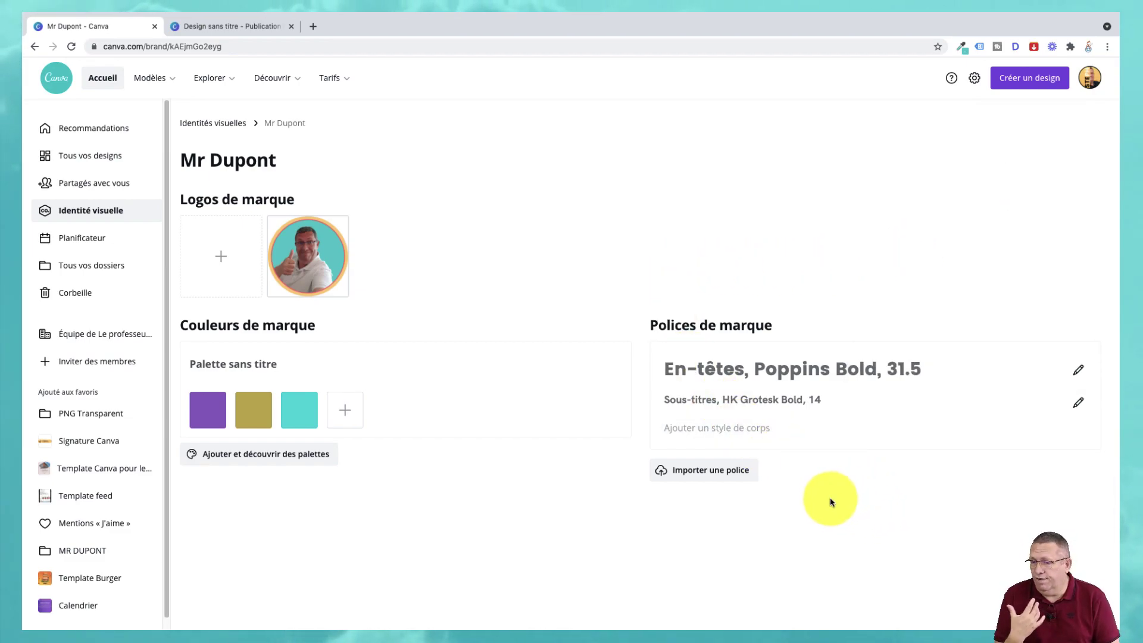
Step: Add a body text style to the brand fonts using the thin handwritten font among the recently used ones
{"action": "left_click", "coordinate": [753, 433]}
{"action": "left_click", "coordinate": [740, 395]}
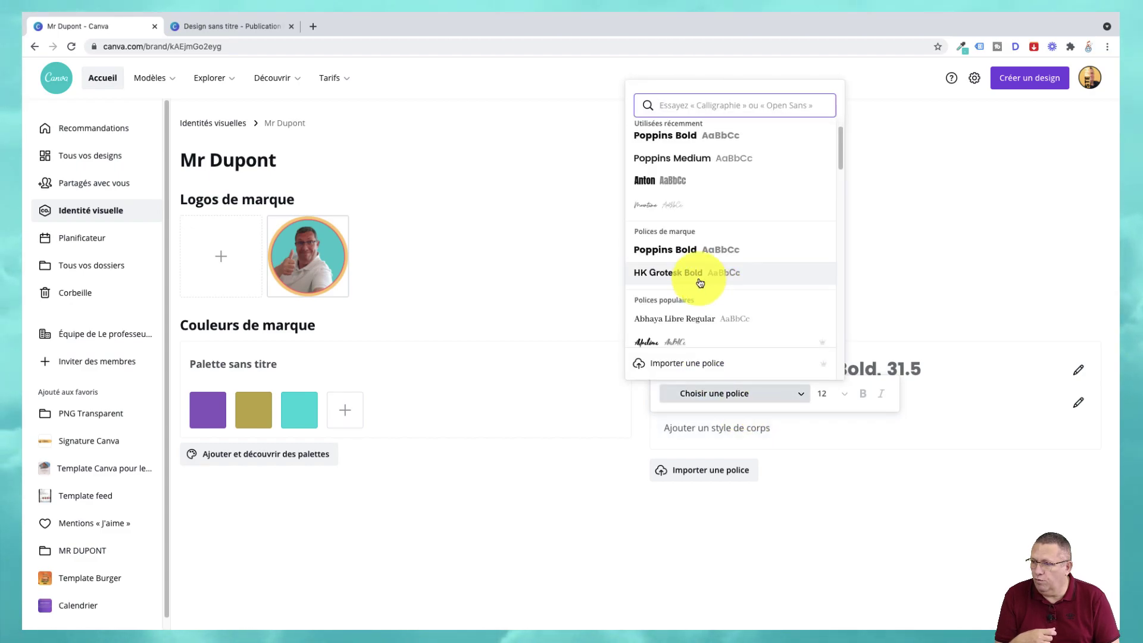
{"action": "left_click", "coordinate": [676, 213]}
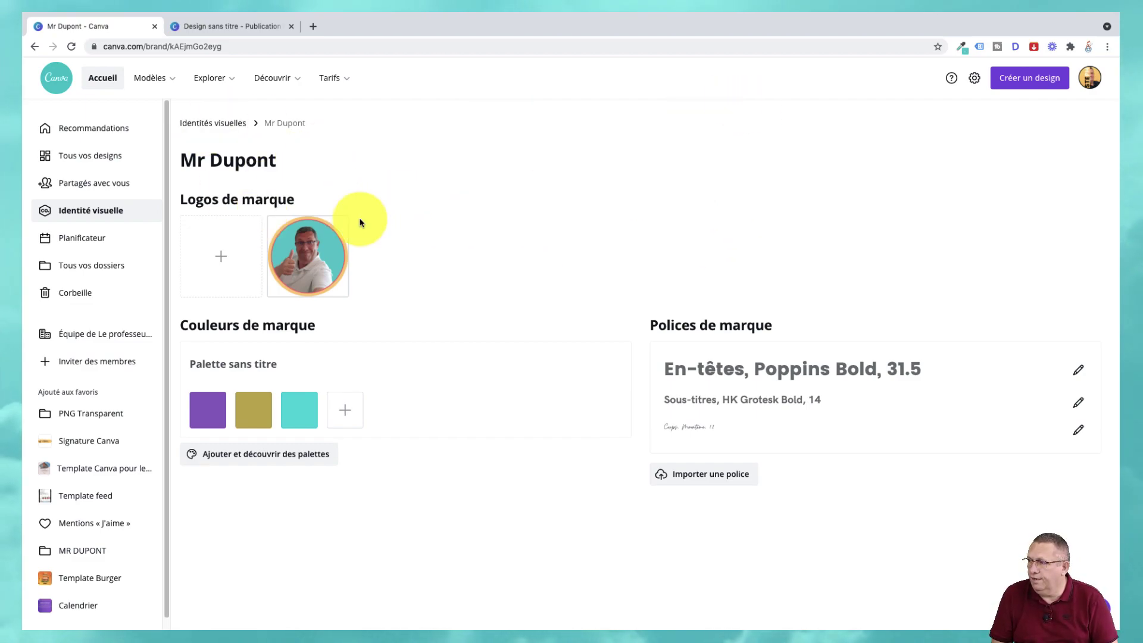
Step: Create a new Instagram post design (Publication Instagram) and close the older untitled design's browser tab
{"action": "left_click", "coordinate": [1014, 83]}
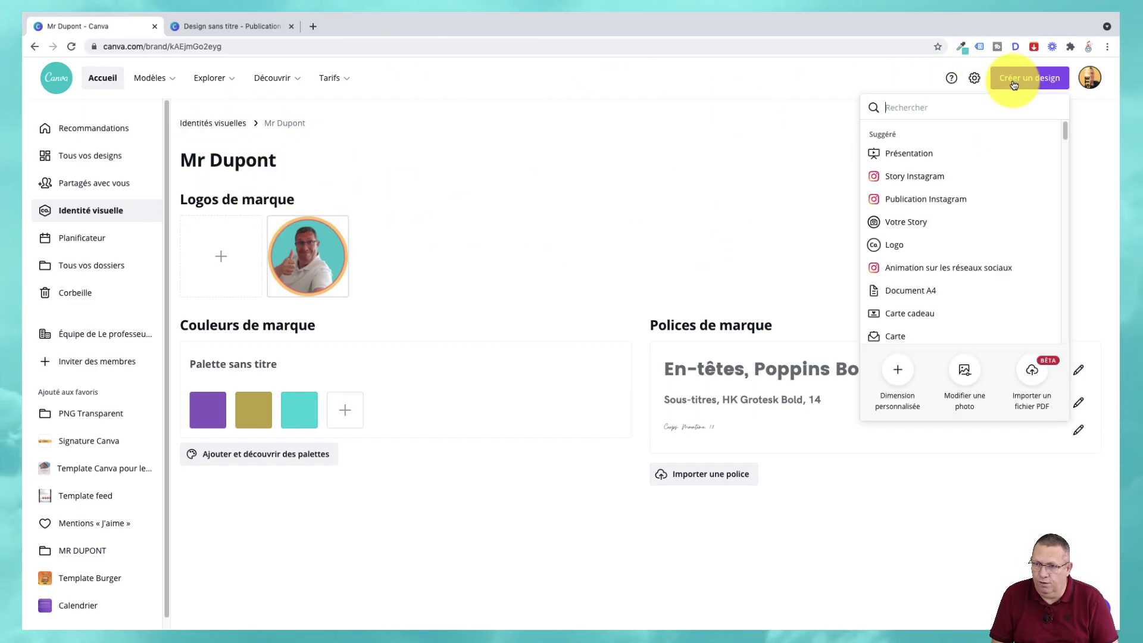
{"action": "left_click", "coordinate": [945, 200]}
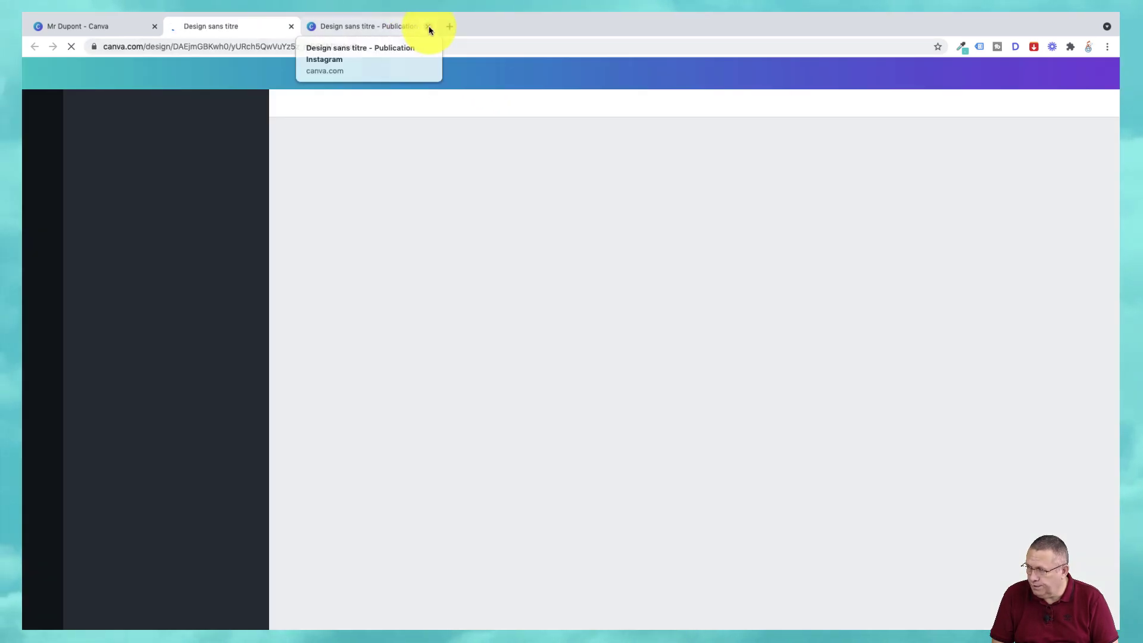
{"action": "left_click", "coordinate": [427, 26]}
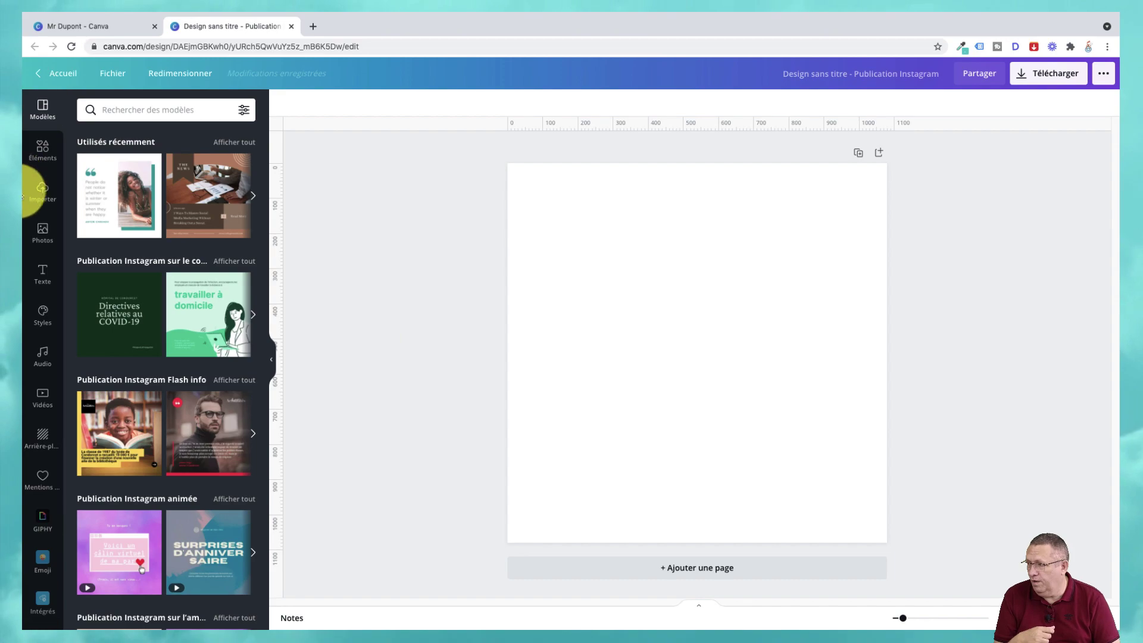
Step: Switch the design's text styles from Identité visuelle Professeur to the newly created client brand kit
{"action": "left_click", "coordinate": [44, 276]}
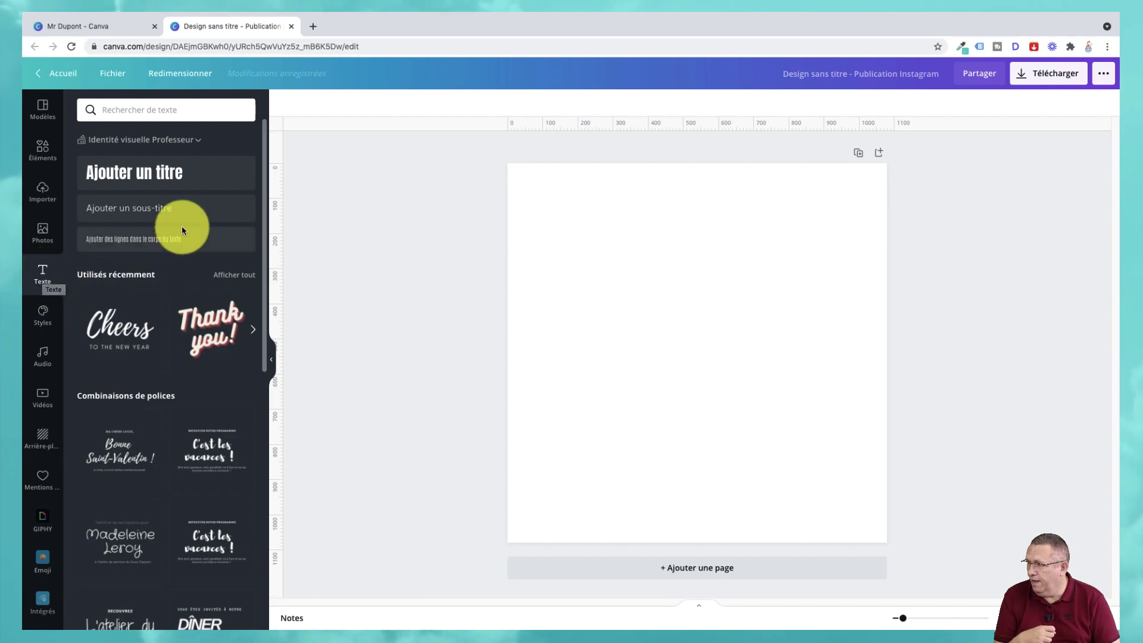
{"action": "left_click", "coordinate": [174, 144]}
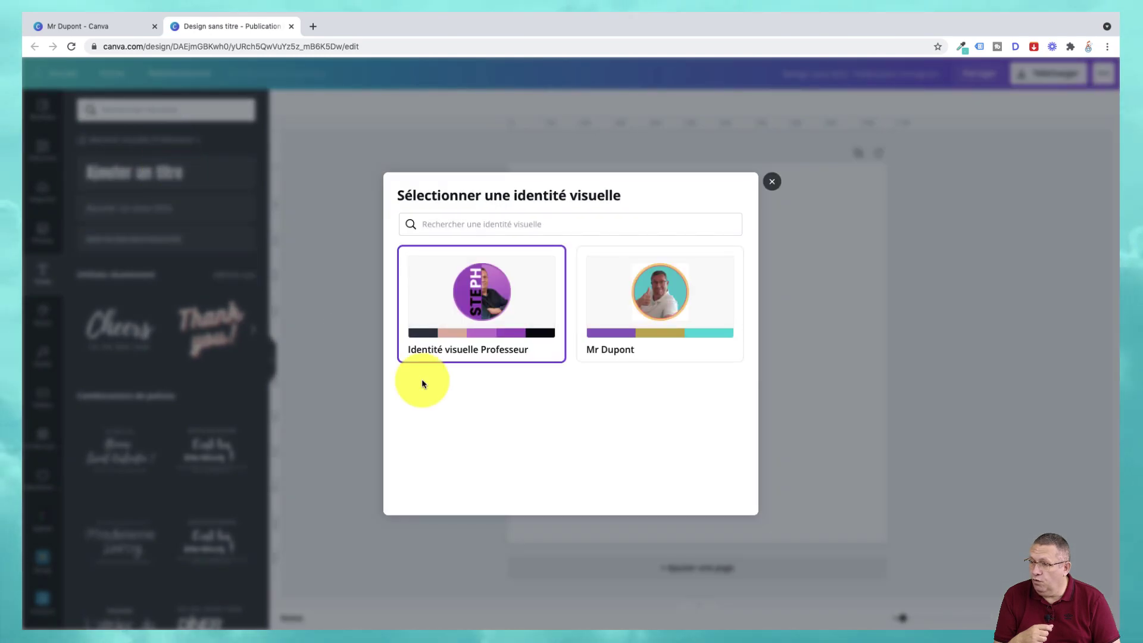
{"action": "left_click", "coordinate": [660, 306]}
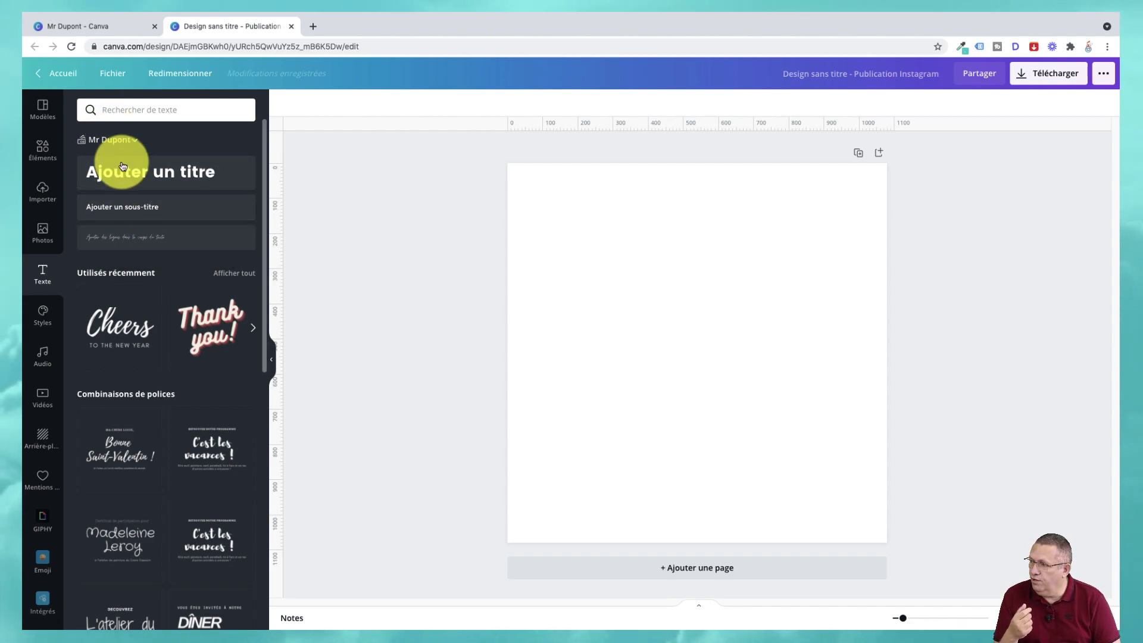
Step: Add a title in the brand header style to the page, enlarge it and centre it horizontally
{"action": "left_click", "coordinate": [132, 181]}
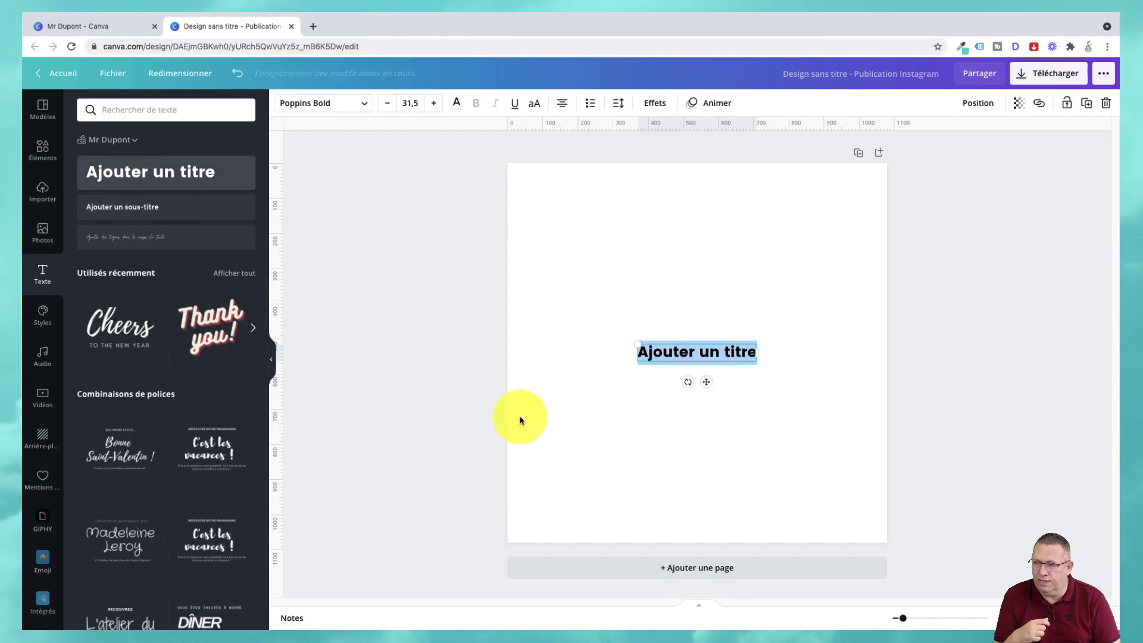
{"action": "left_click_drag", "start_coordinate": [637, 344], "coordinate": [574, 316]}
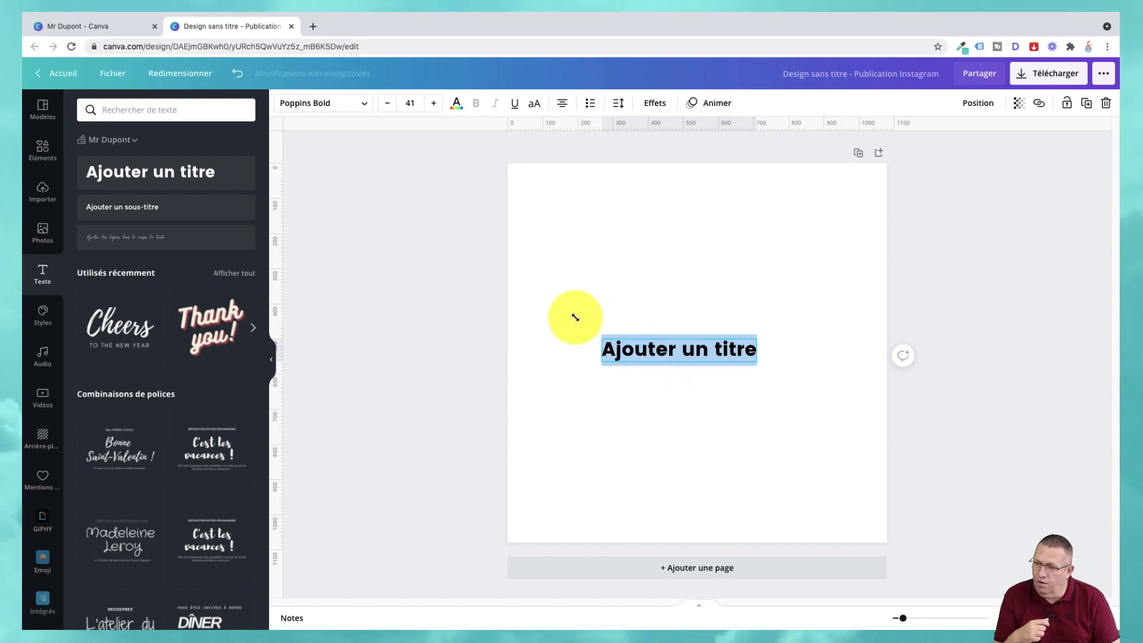
{"action": "key", "text": "Escape"}
{"action": "left_click_drag", "start_coordinate": [702, 350], "coordinate": [734, 351]}
{"action": "left_click", "coordinate": [553, 224]}
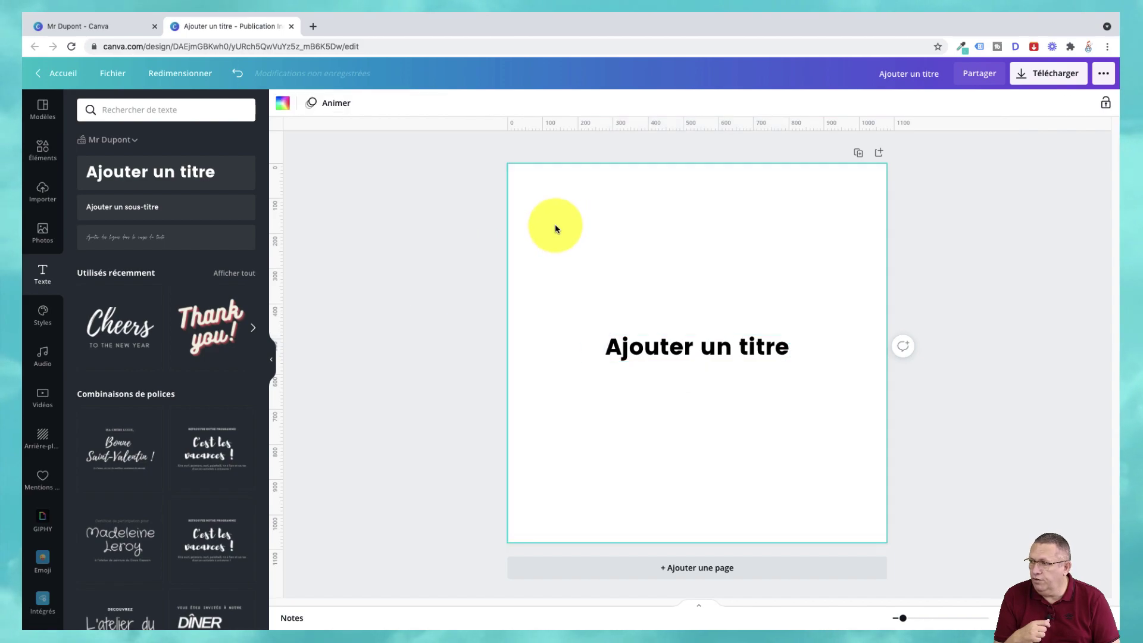
Step: Examine the brand palette and the brand kit choices offered for the page's background colour
{"action": "left_click", "coordinate": [282, 103]}
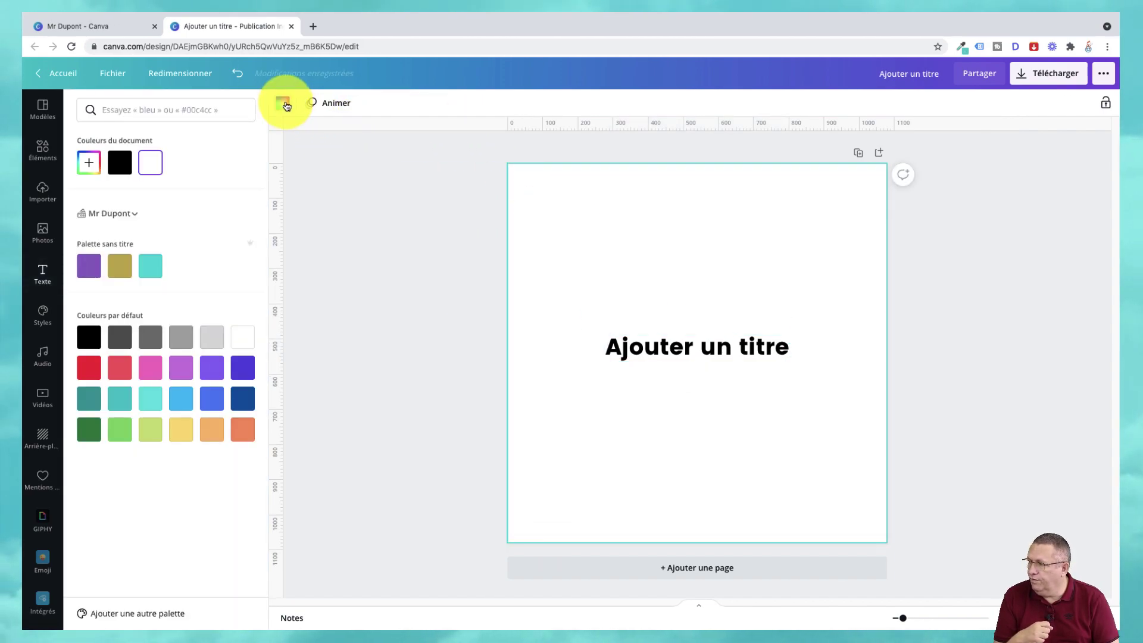
{"action": "left_click", "coordinate": [123, 213]}
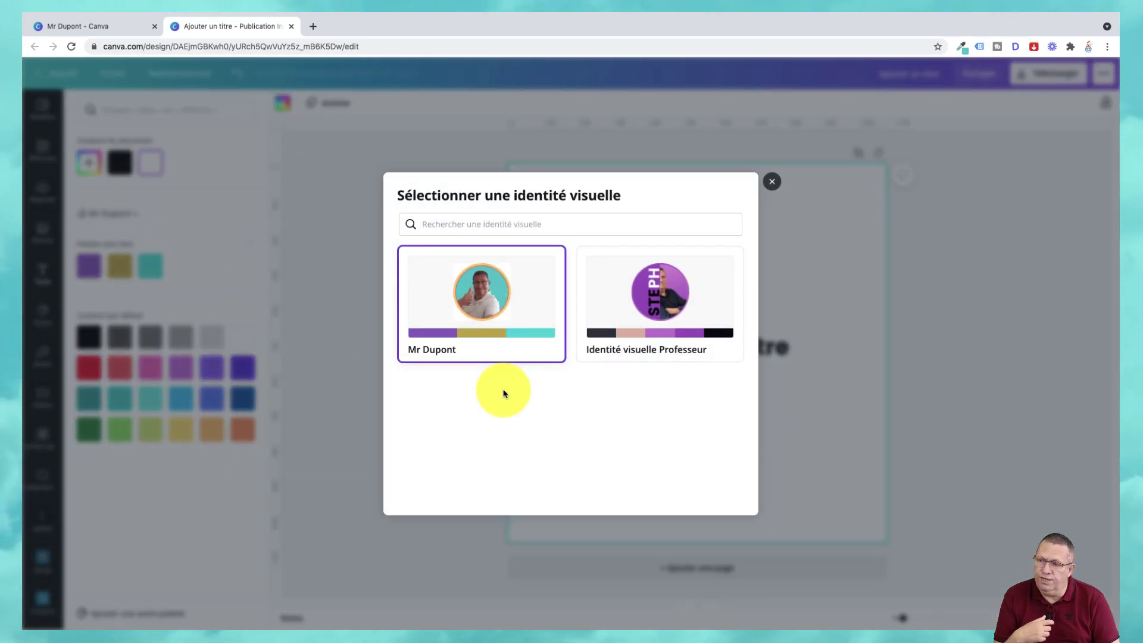
{"action": "left_click", "coordinate": [773, 182]}
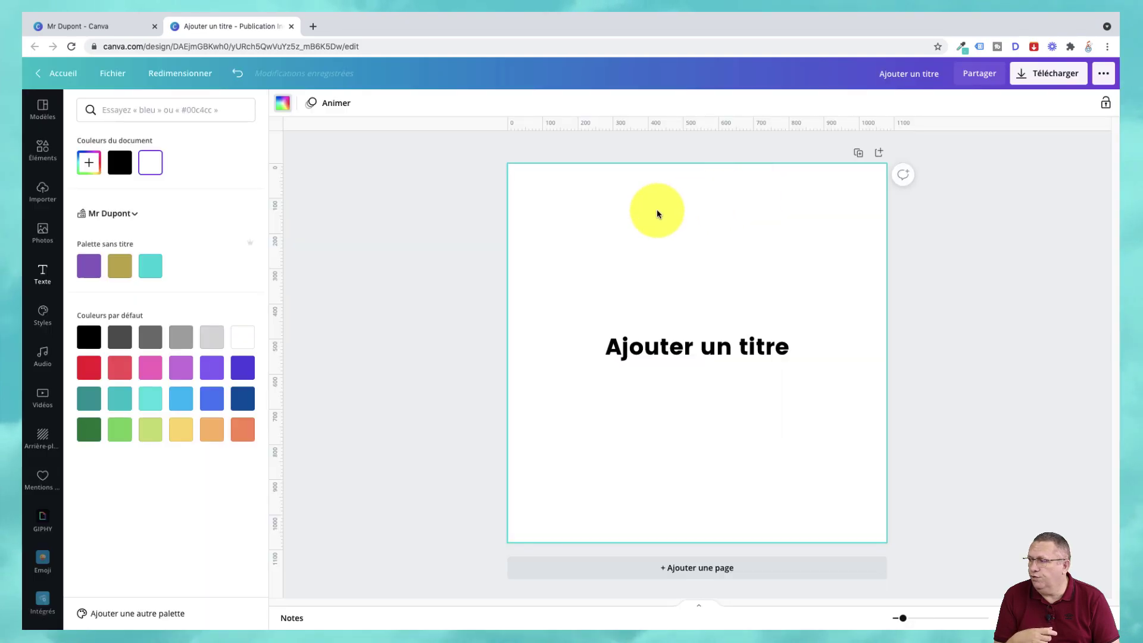
Step: Fill the page background with the client brand palette's purple and recolour the title with its gold
{"action": "left_click", "coordinate": [87, 271]}
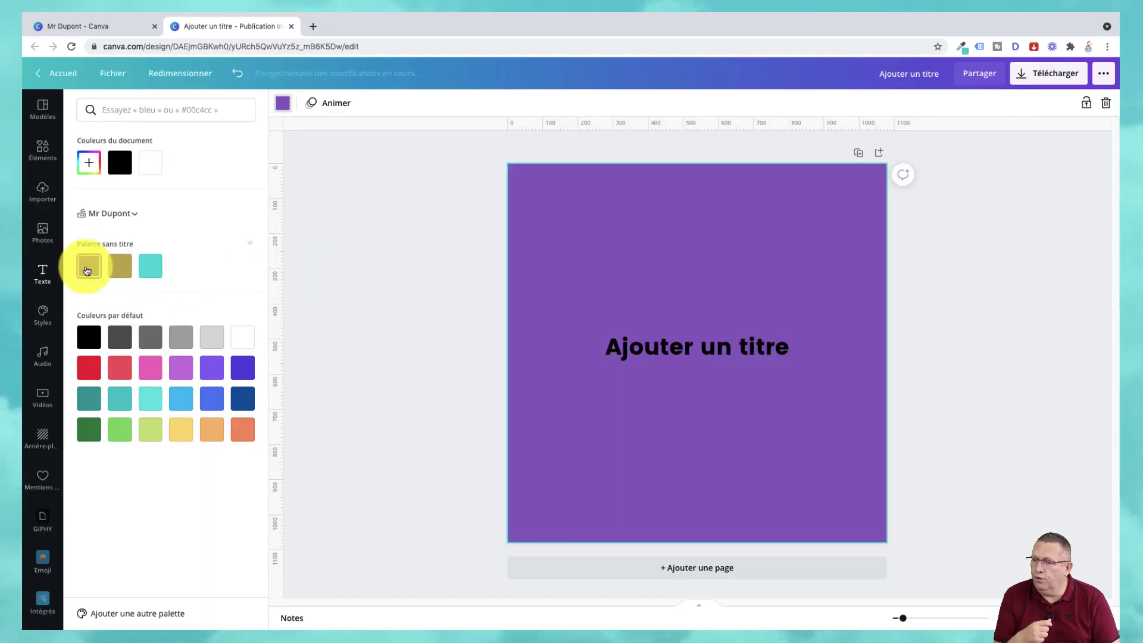
{"action": "left_click", "coordinate": [667, 354]}
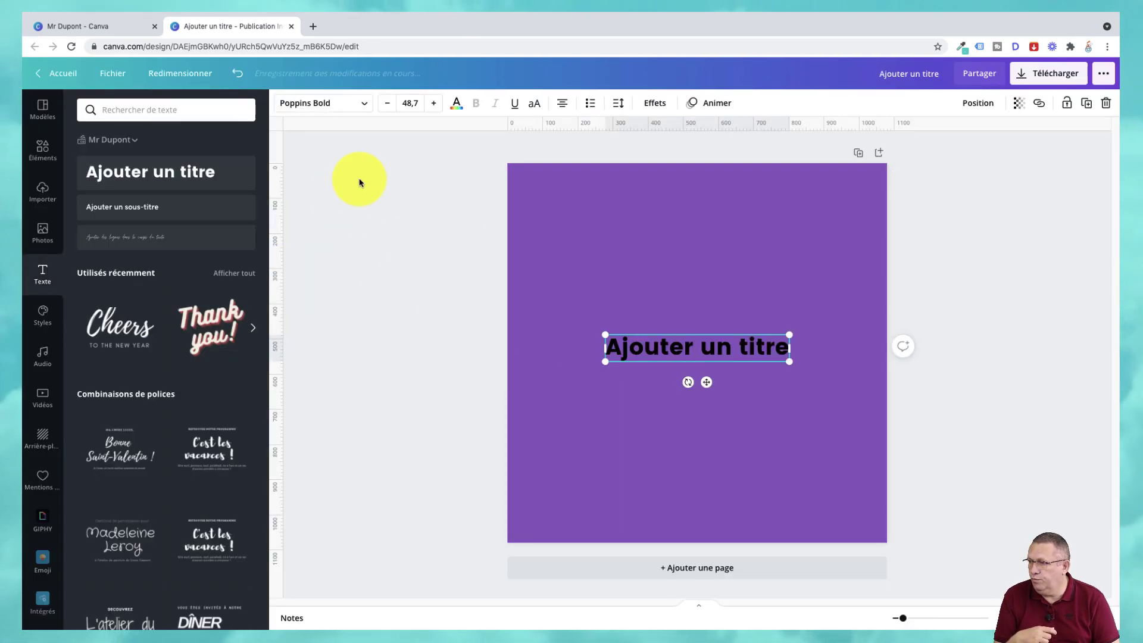
{"action": "left_click", "coordinate": [457, 104]}
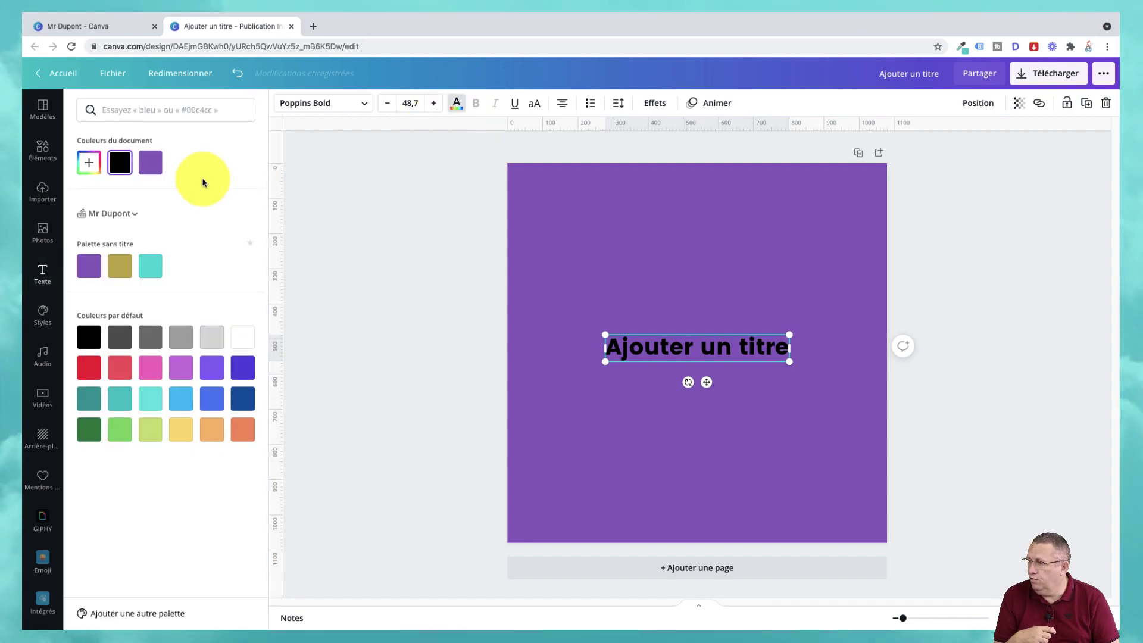
{"action": "left_click", "coordinate": [118, 215]}
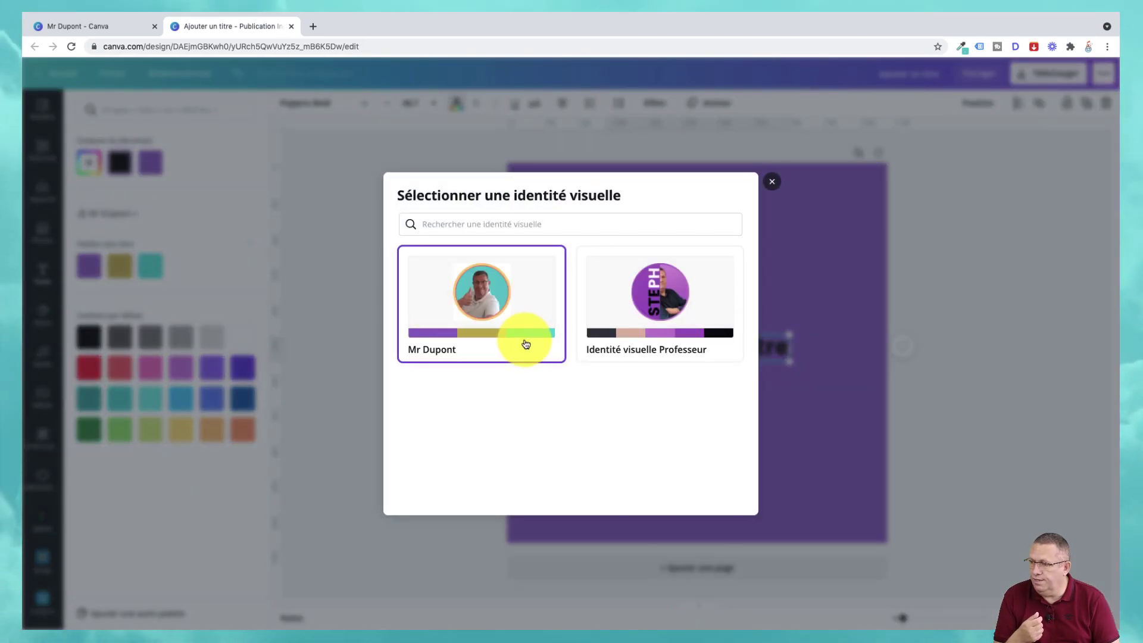
{"action": "left_click", "coordinate": [772, 182]}
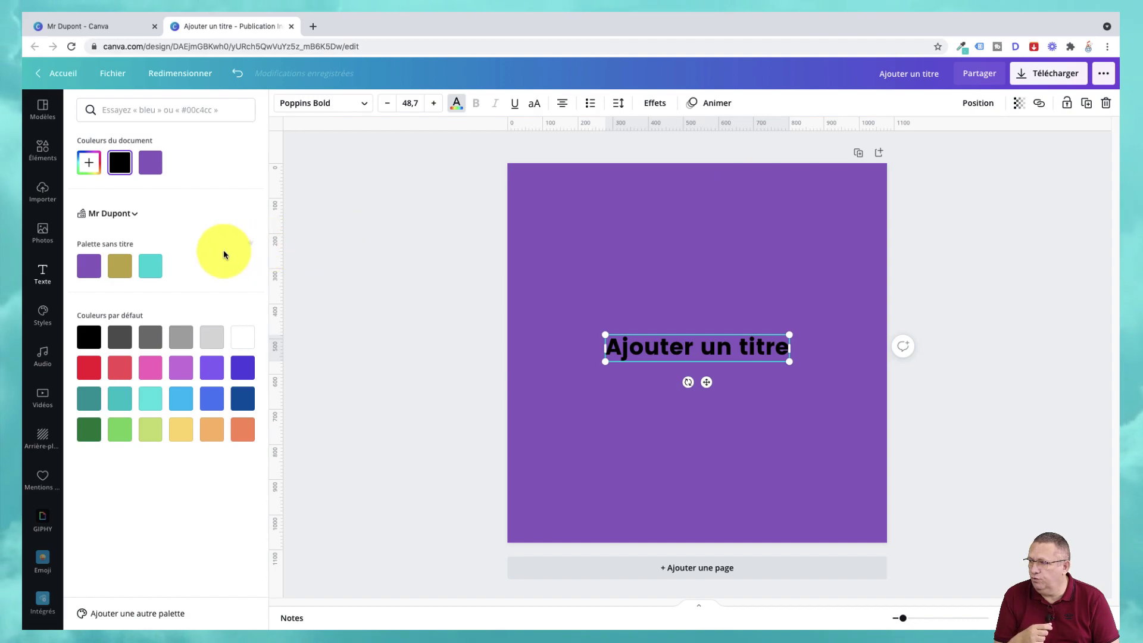
{"action": "left_click", "coordinate": [122, 266]}
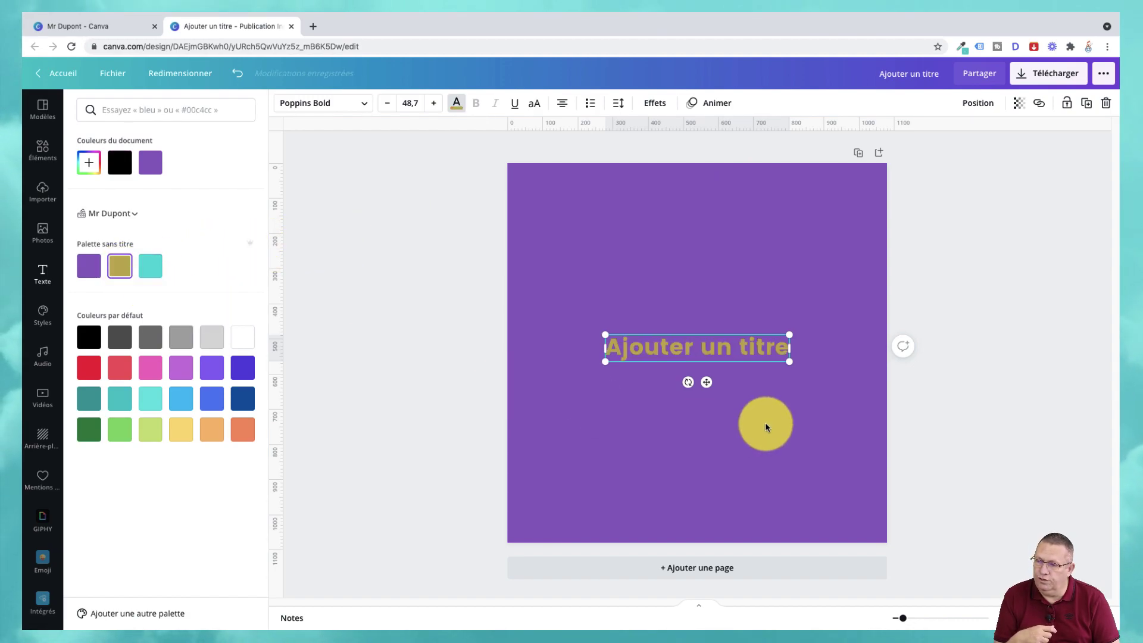
{"action": "left_click", "coordinate": [816, 410]}
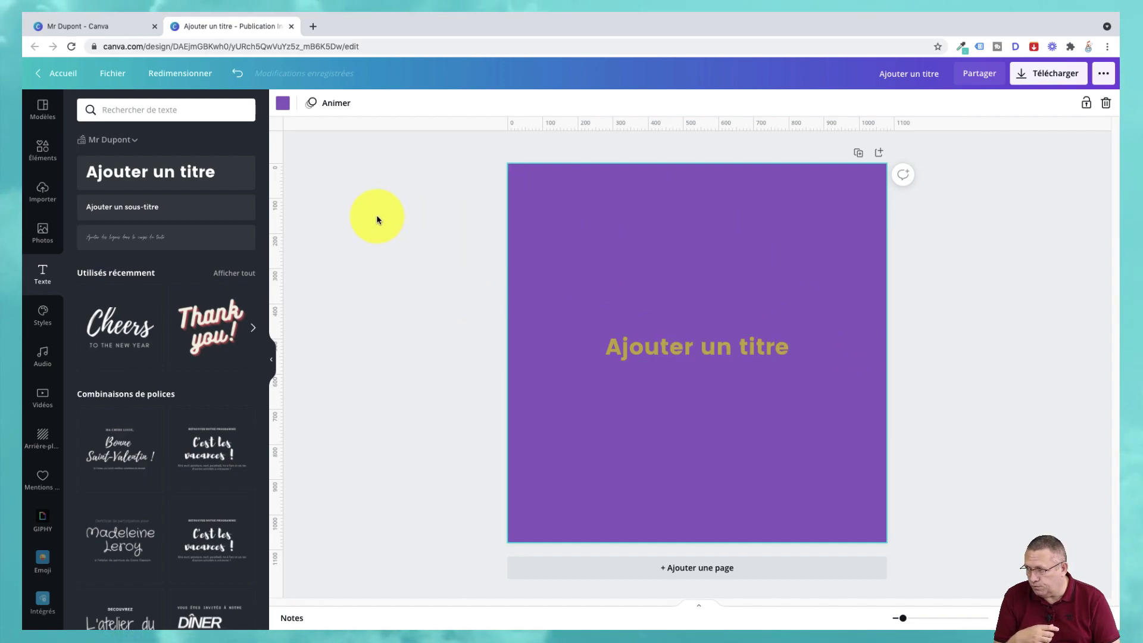
Step: Return to the Canva home page and create another new Instagram post design (Publication Instagram)
{"action": "left_click", "coordinate": [75, 70]}
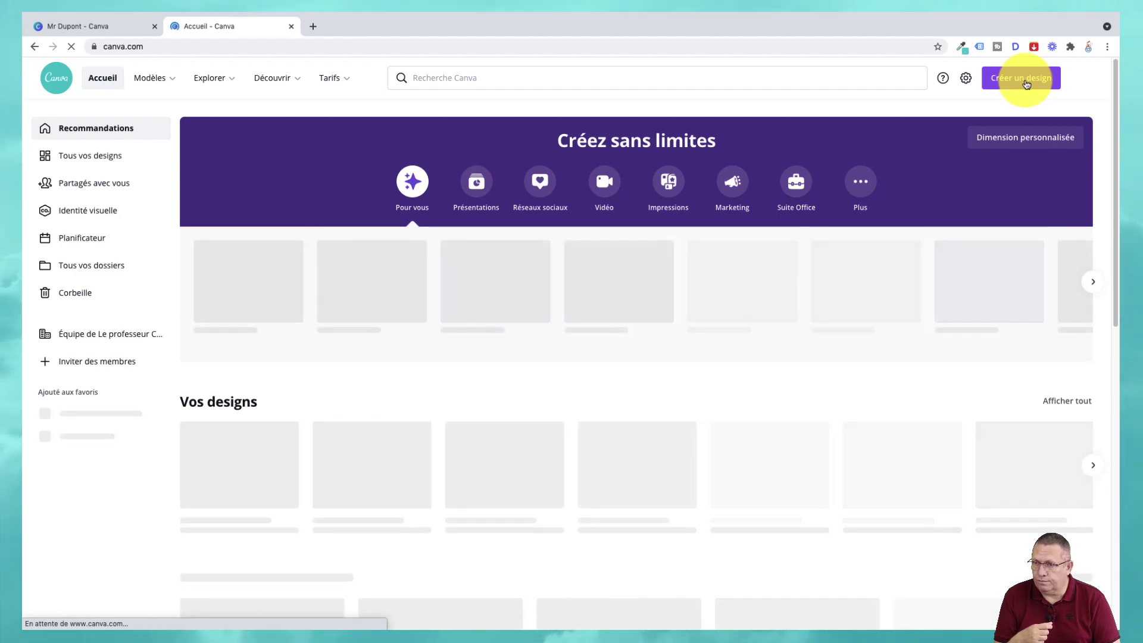
{"action": "left_click", "coordinate": [1025, 84]}
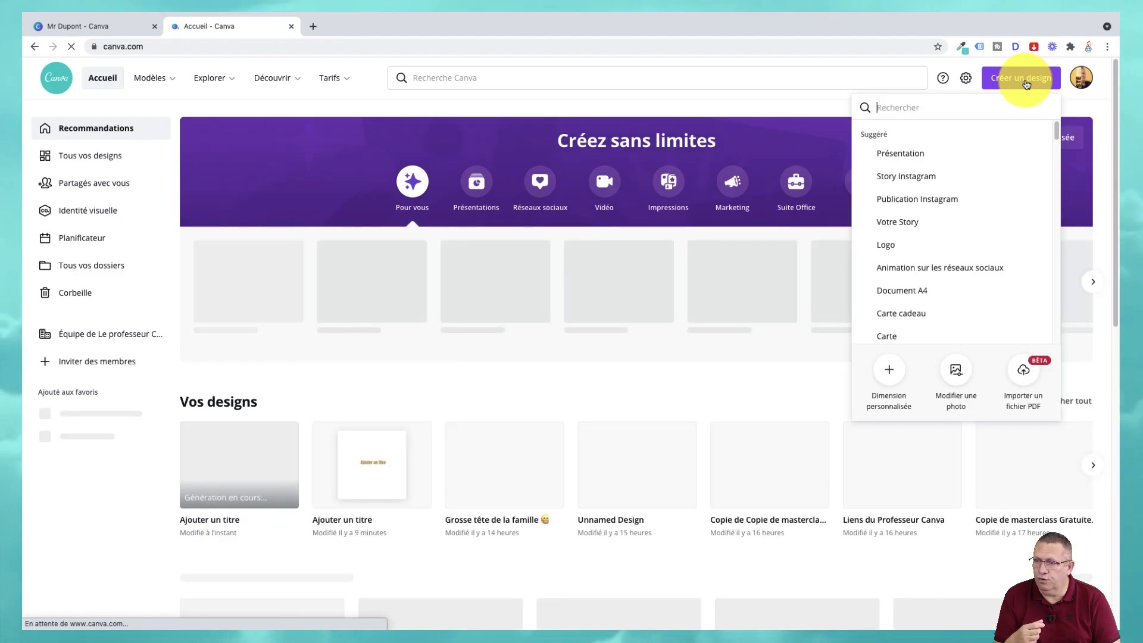
{"action": "left_click", "coordinate": [938, 205]}
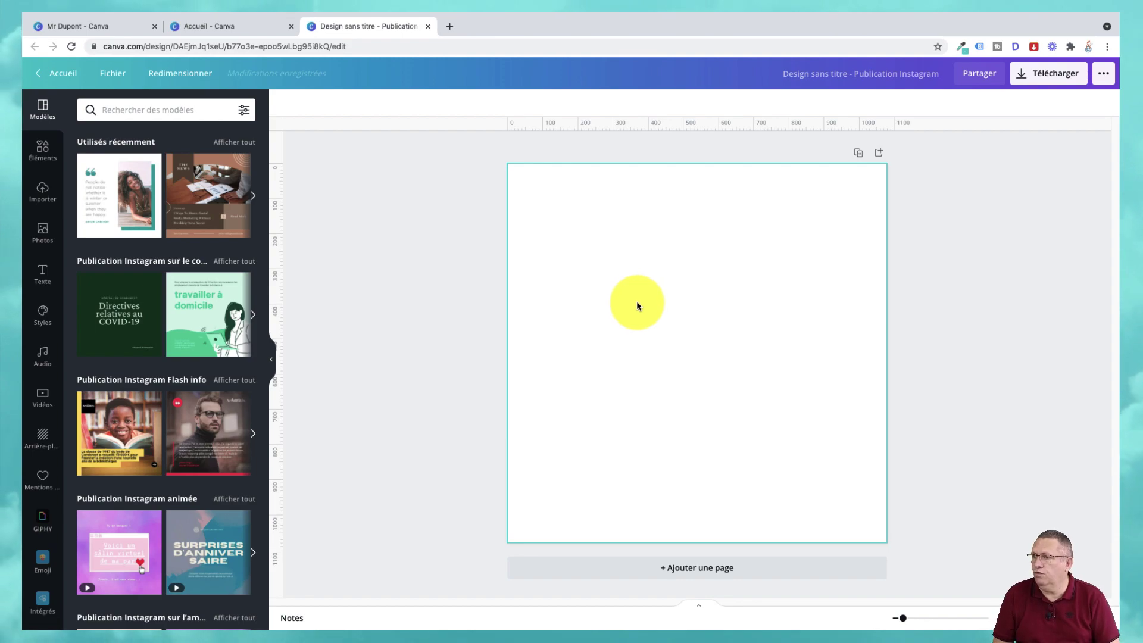
Step: Switch the page's colour choices to the Identité visuelle Professeur brand kit and fill the background with the light orange of its last Palette sans titre
{"action": "left_click", "coordinate": [627, 276]}
{"action": "left_click", "coordinate": [282, 106]}
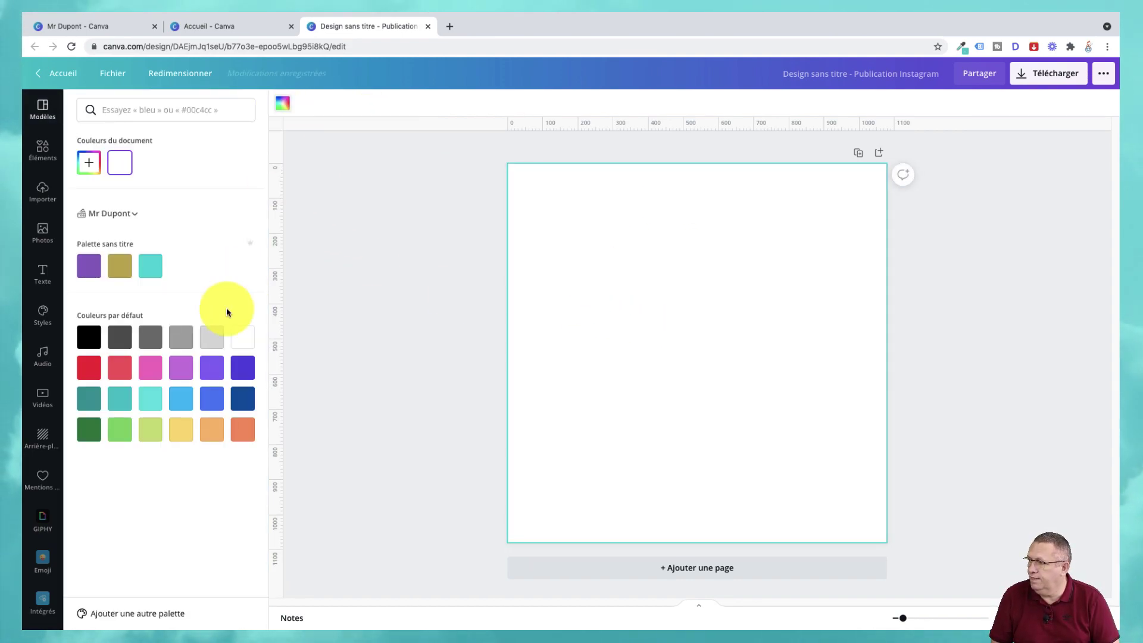
{"action": "left_click", "coordinate": [103, 215]}
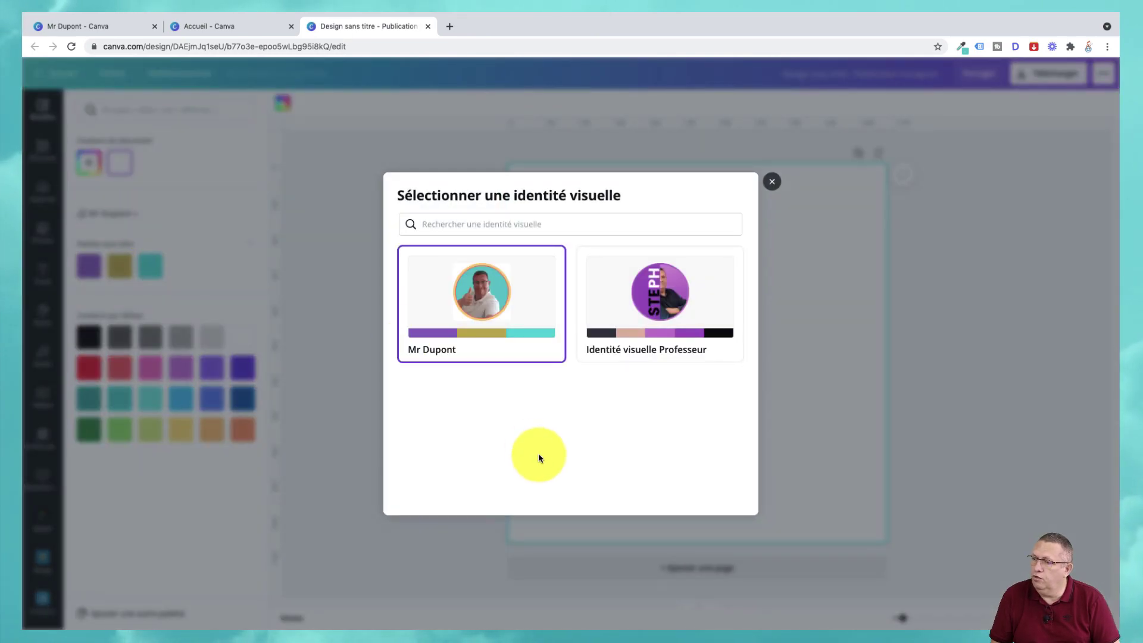
{"action": "left_click", "coordinate": [658, 296]}
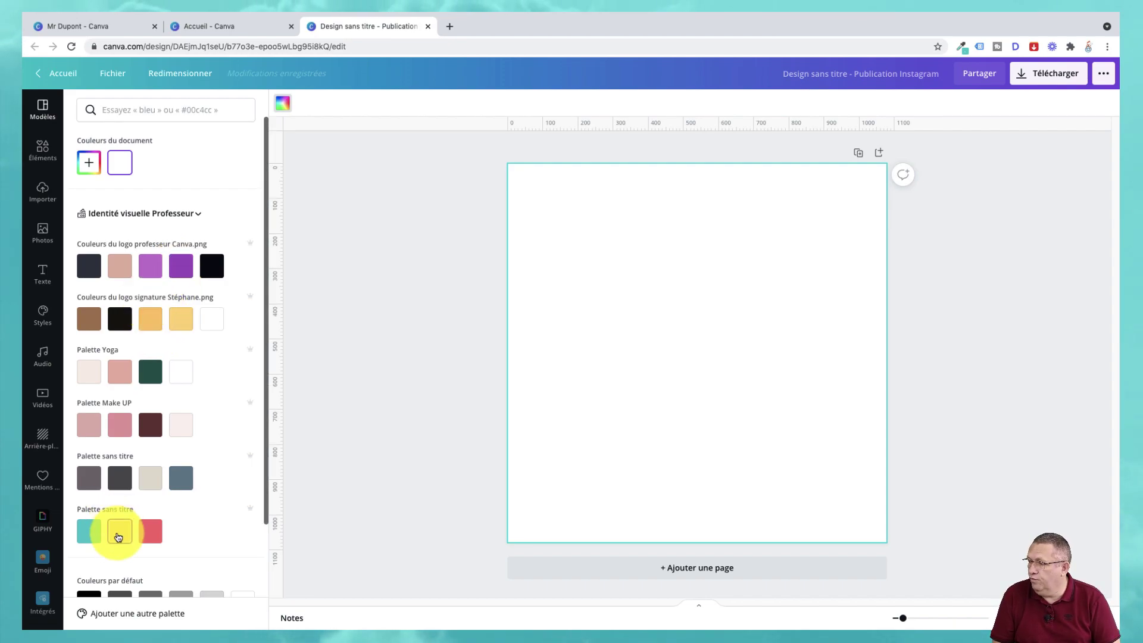
{"action": "left_click", "coordinate": [120, 532]}
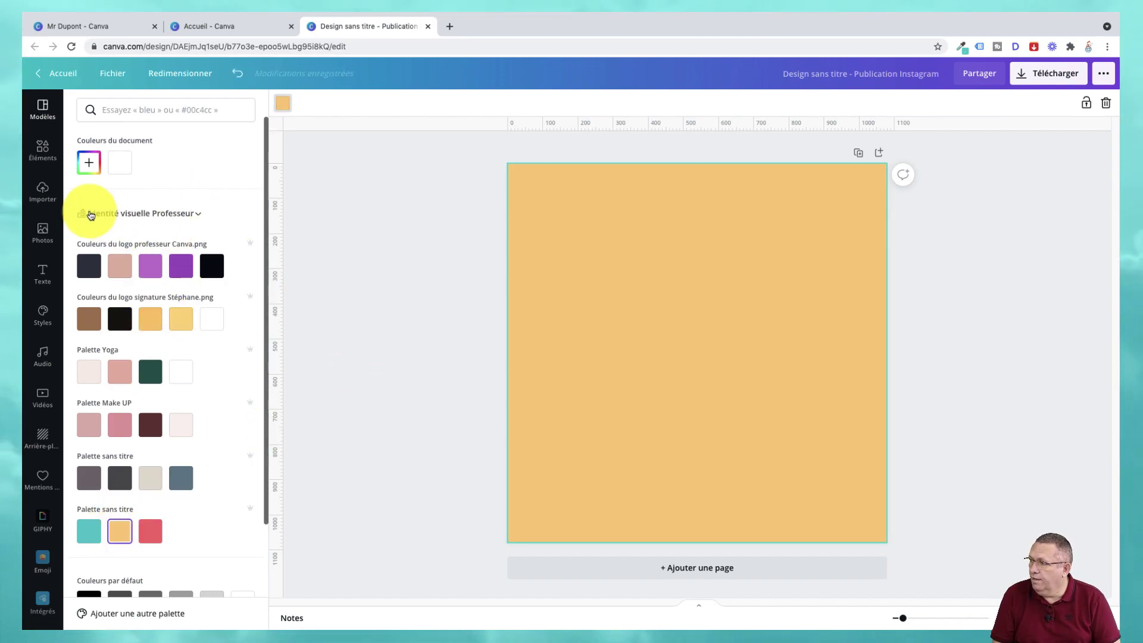
Step: Open the text styles available for the orange Instagram post
{"action": "left_click", "coordinate": [38, 274]}
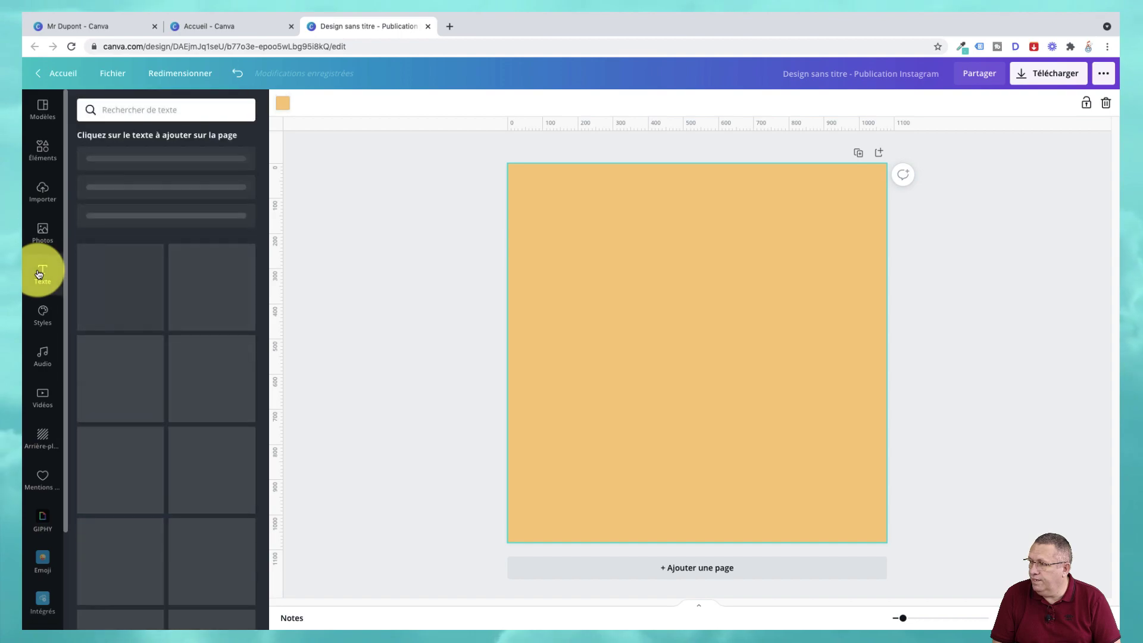